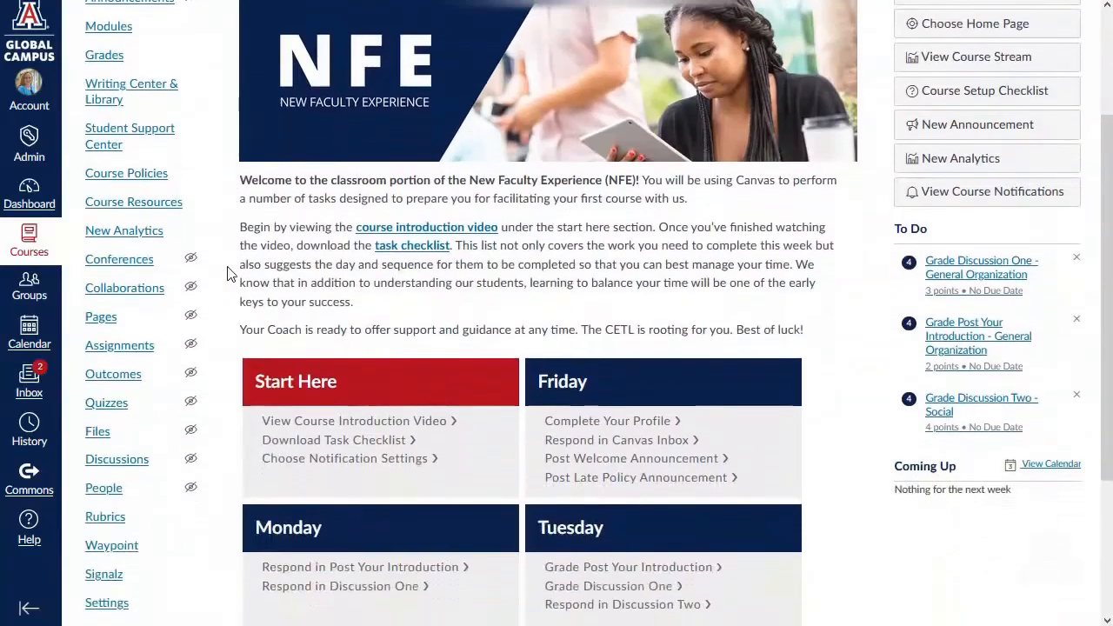
pyautogui.scroll(-1, 231, 274)
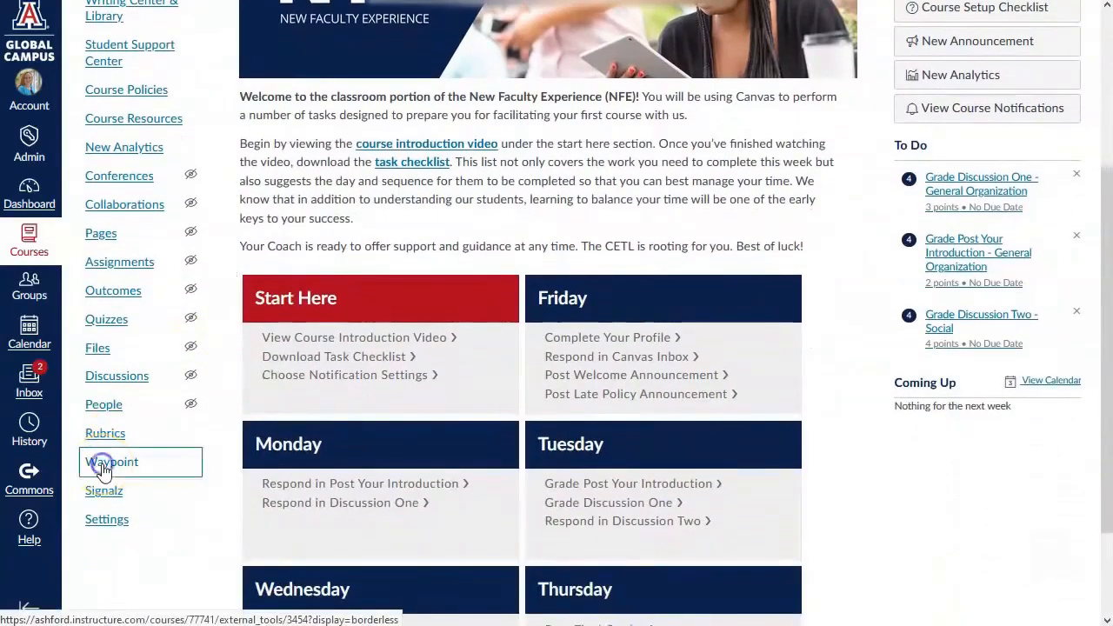
# - Open the Waypoint grading tool from the New Faculty Experience course
pyautogui.click(102, 470)
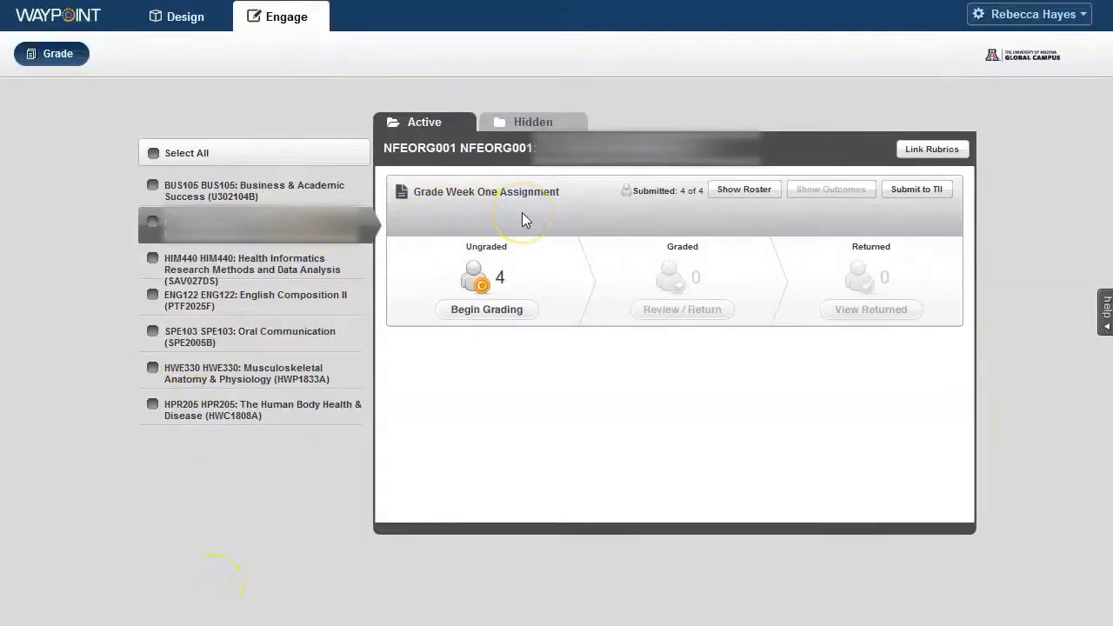
# - Review the list of assignments in the BUS105: Business & Academic Success course
pyautogui.click(321, 191)
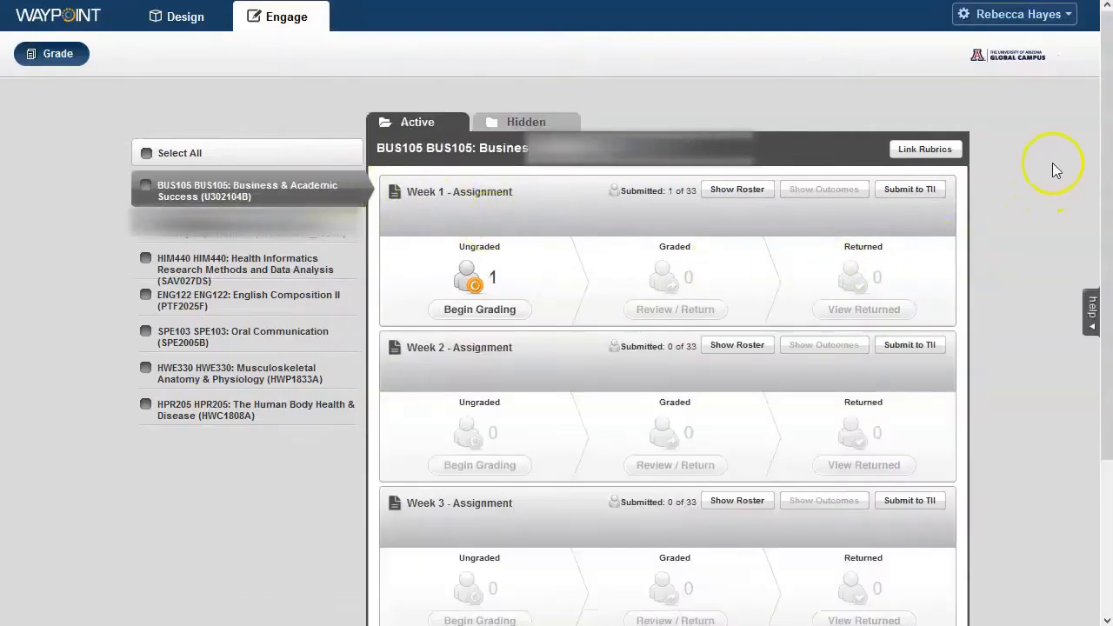
pyautogui.scroll(-3, 1049, 163)
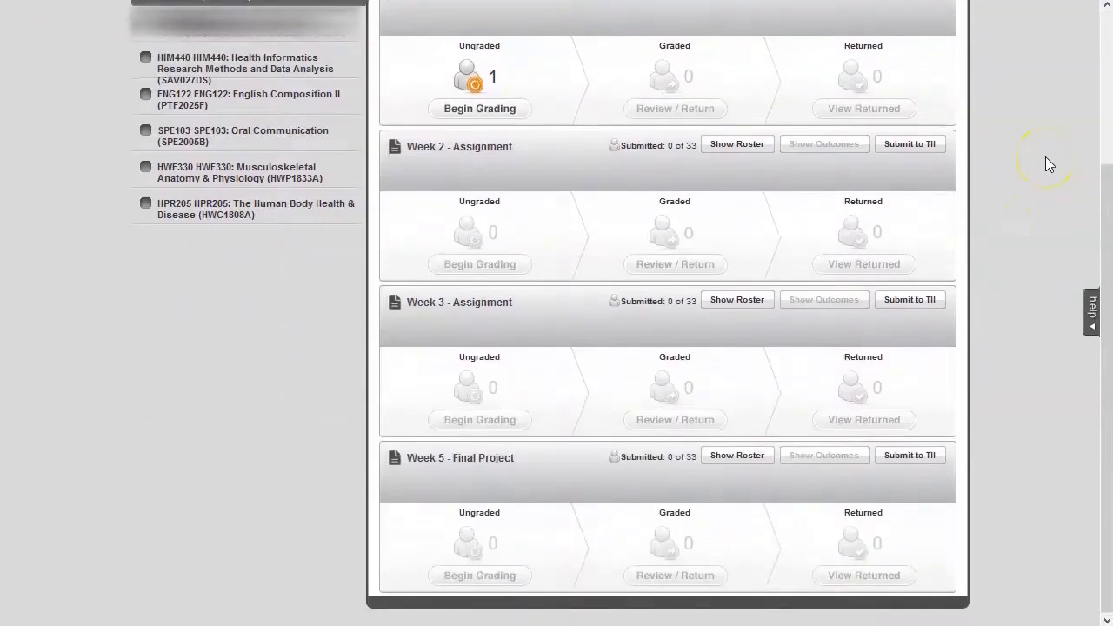
pyautogui.scroll(3, 1045, 157)
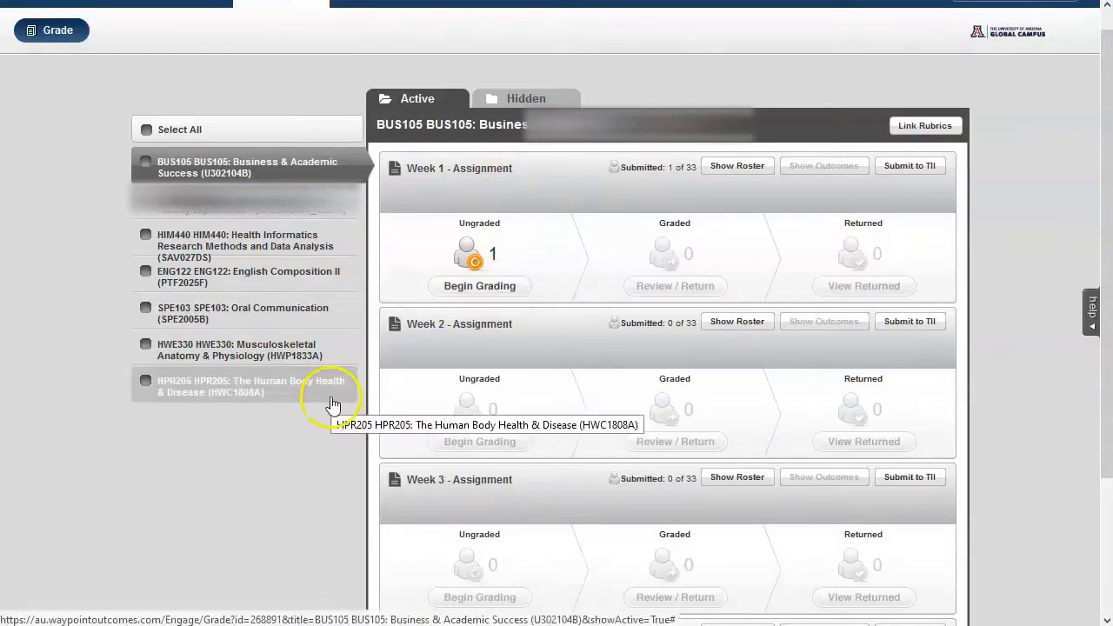
# - Return to the NFEORG001 course and begin grading the Grade Week One Assignment submissions
pyautogui.click(231, 207)
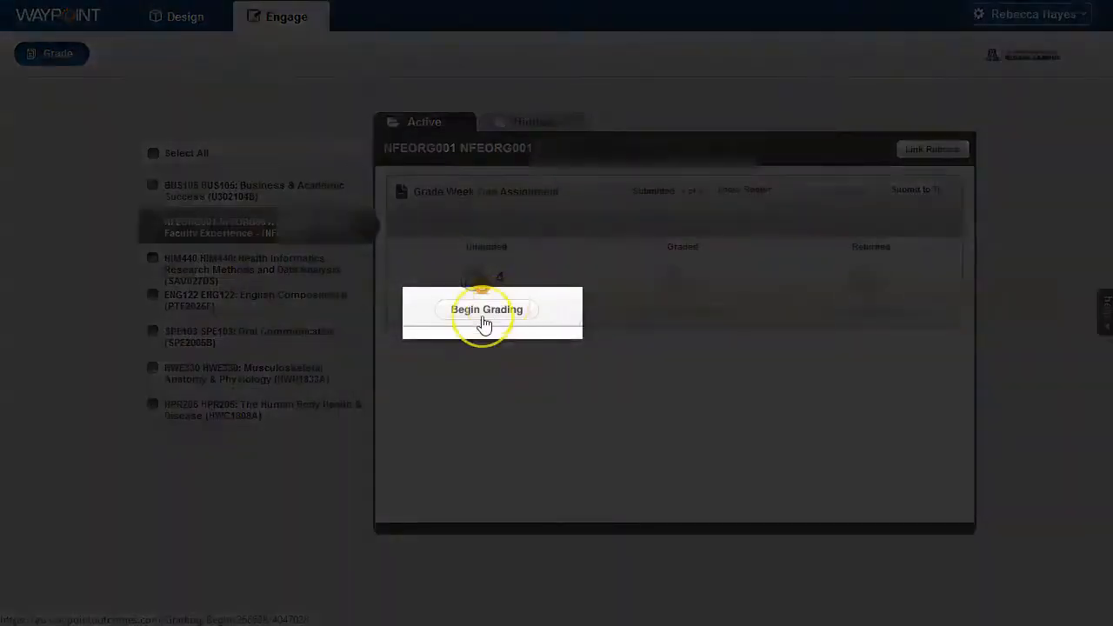
pyautogui.click(485, 322)
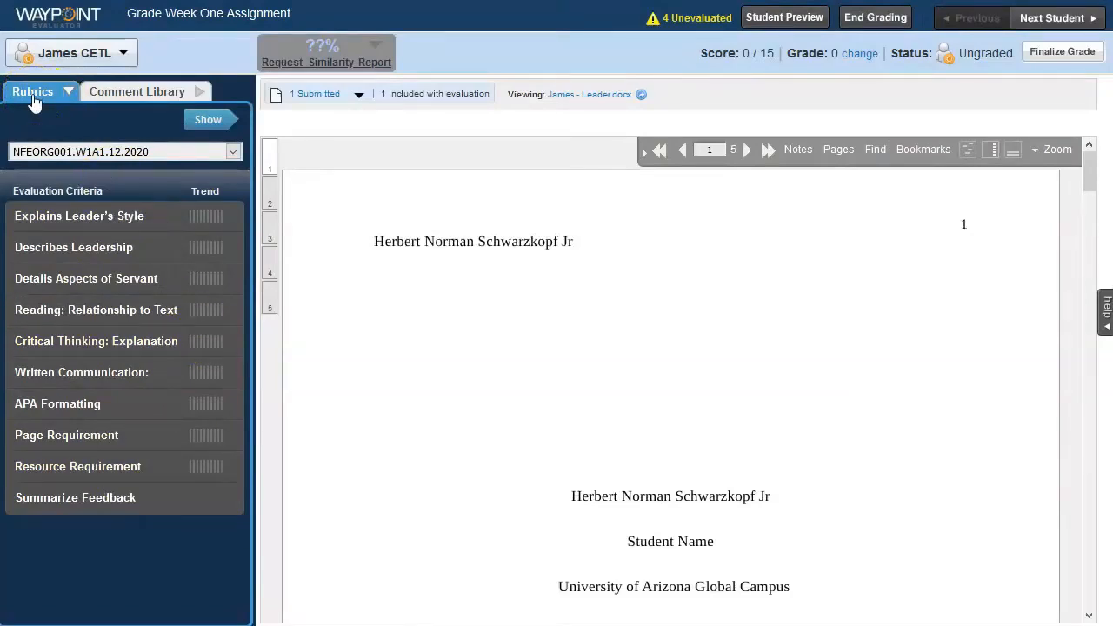
# - Expand and collapse the full rubric, and examine the observations and additional feedback options for the Explains Leader's Style criterion
pyautogui.click(211, 123)
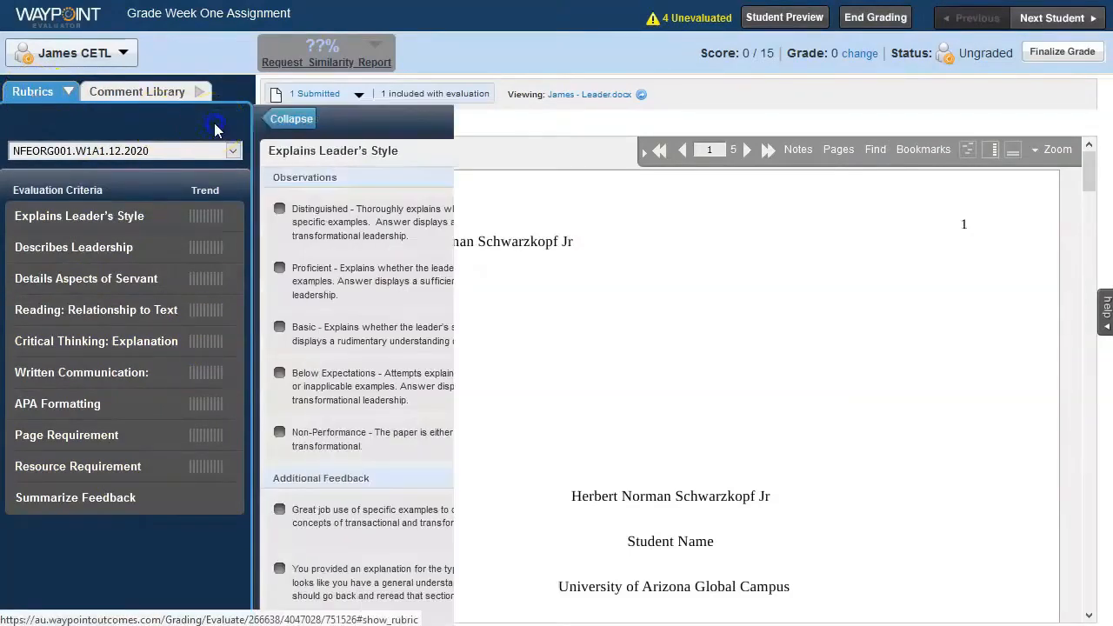
pyautogui.click(294, 120)
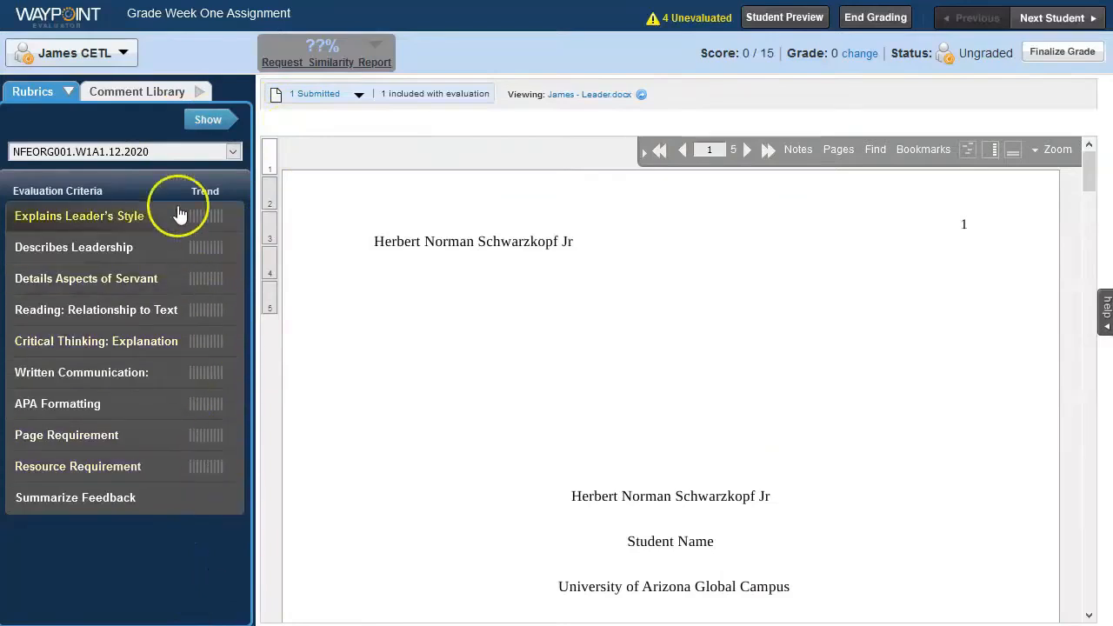
pyautogui.click(139, 216)
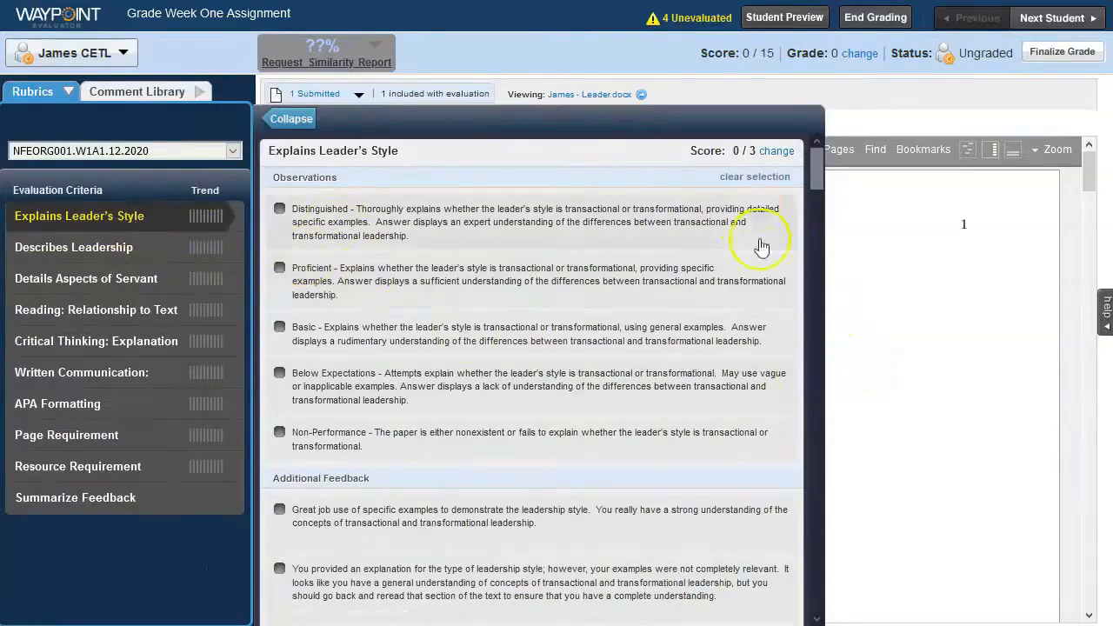
pyautogui.moveTo(822, 174); pyautogui.dragTo(822, 199)
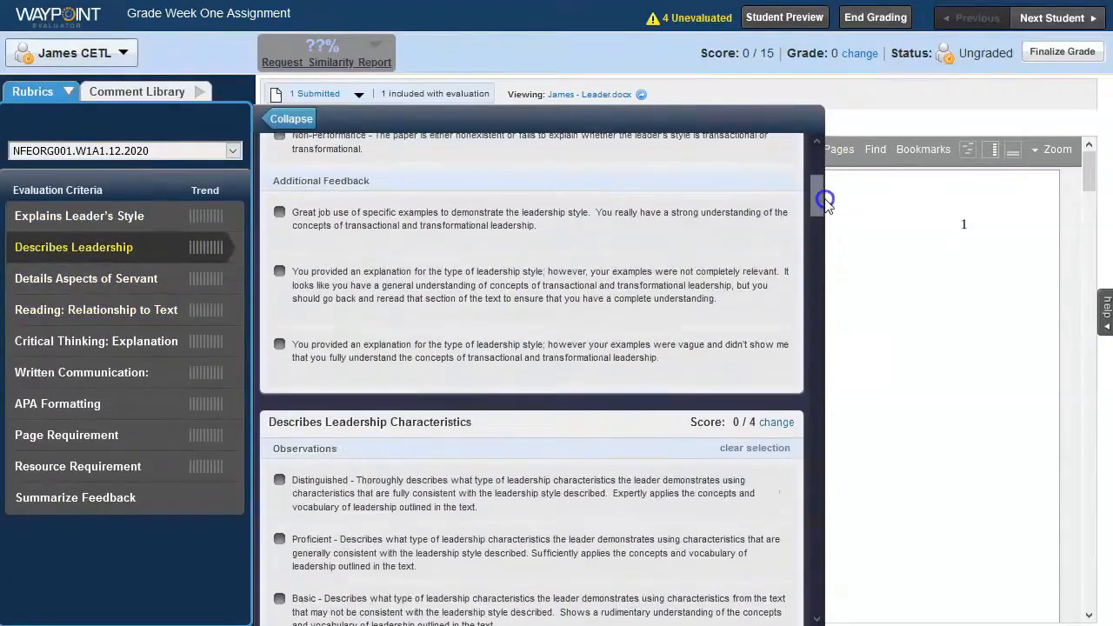
# - Rate the Explains Leader's Style, Describes Leadership and Details Aspects of Servant criteria as Proficient
pyautogui.click(150, 215)
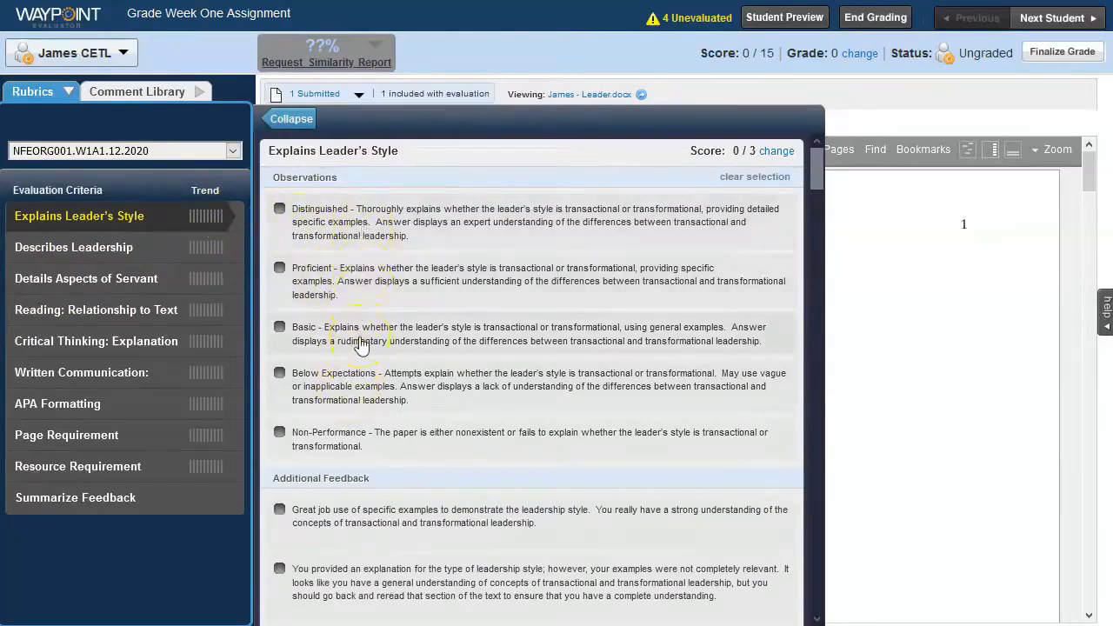
pyautogui.click(310, 274)
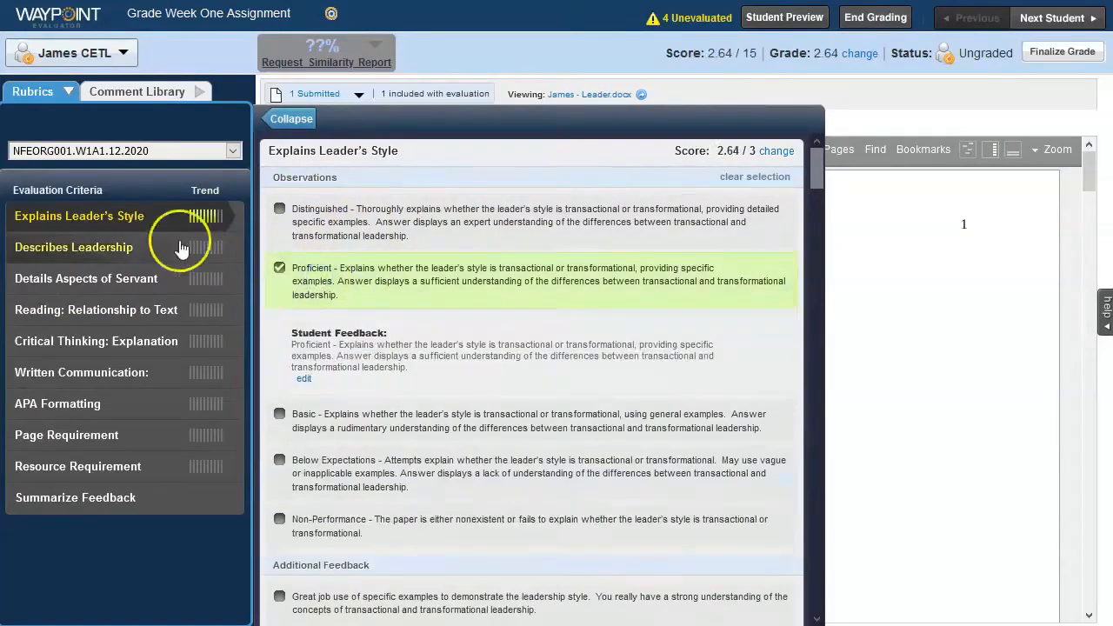
pyautogui.click(176, 250)
pyautogui.click(279, 268)
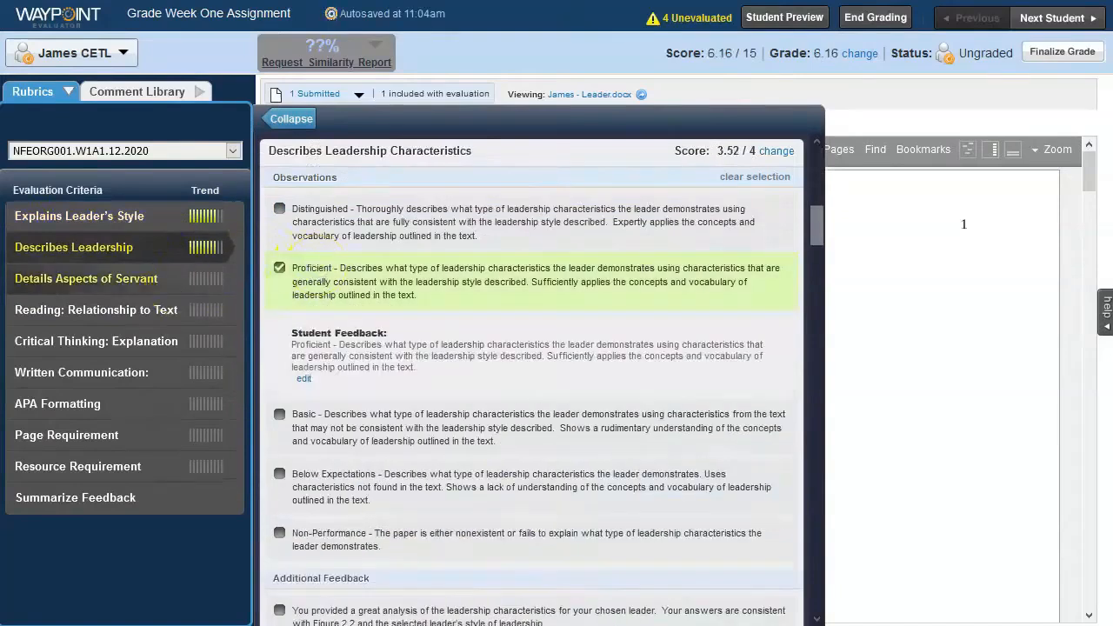
pyautogui.click(155, 280)
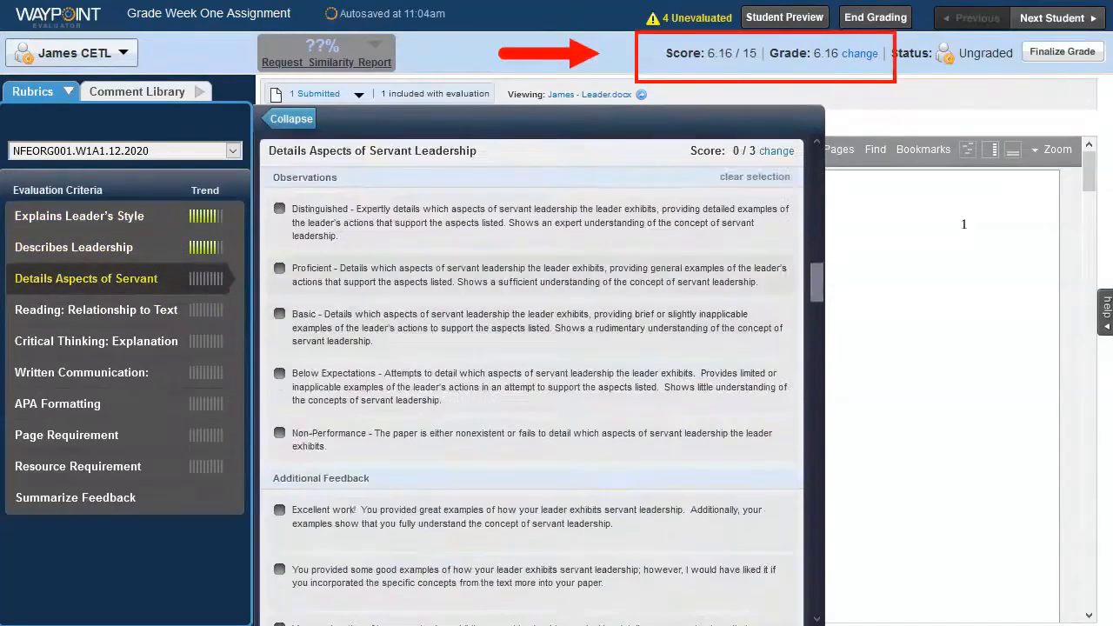
pyautogui.click(279, 269)
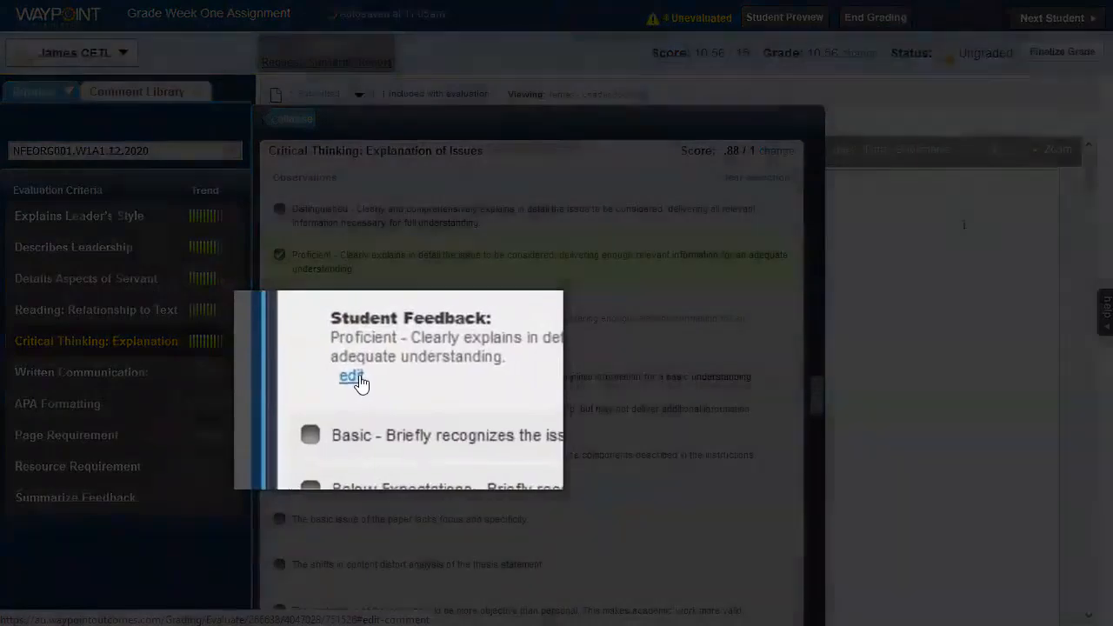
# - Edit the Critical Thinking student feedback so it begins "Proficient - Your paper clearly explains" and save it
pyautogui.click(342, 362)
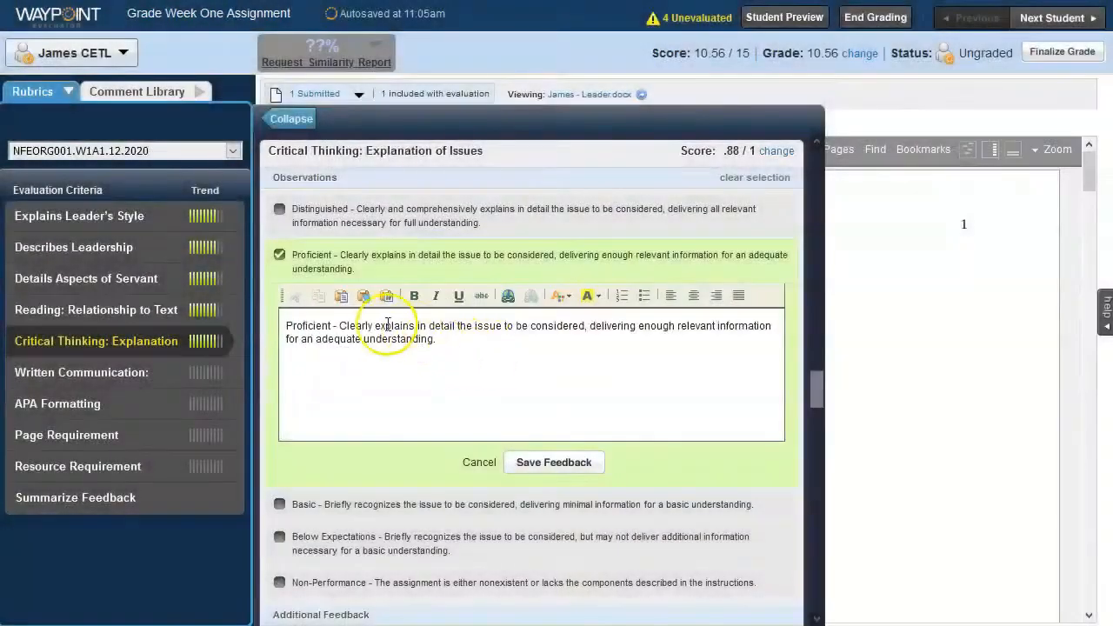
pyautogui.click(340, 325)
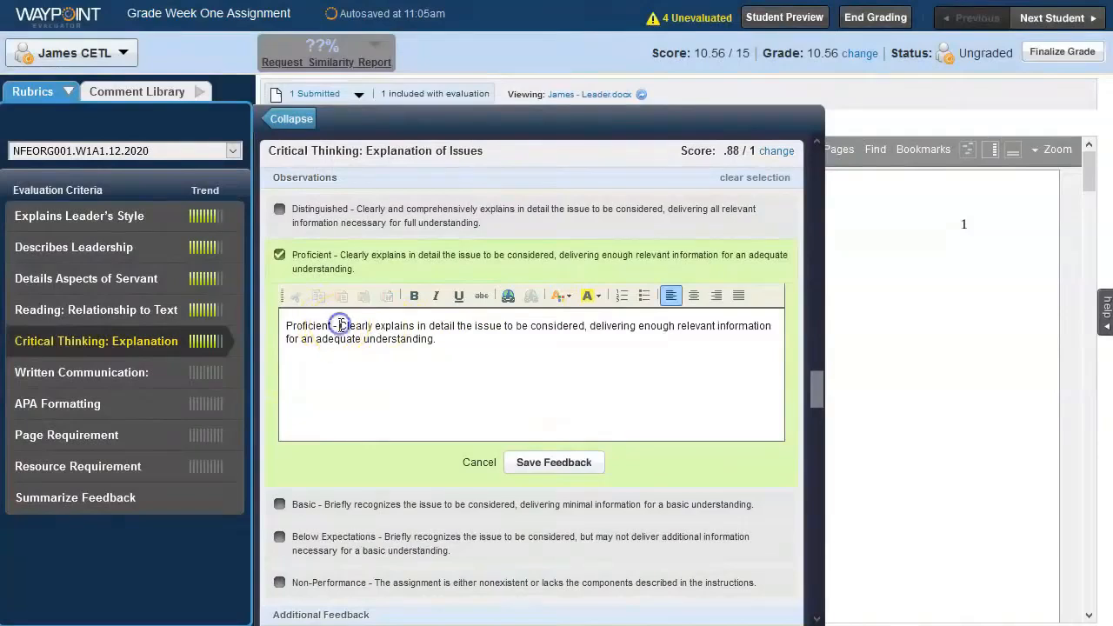
pyautogui.write('Your pa')
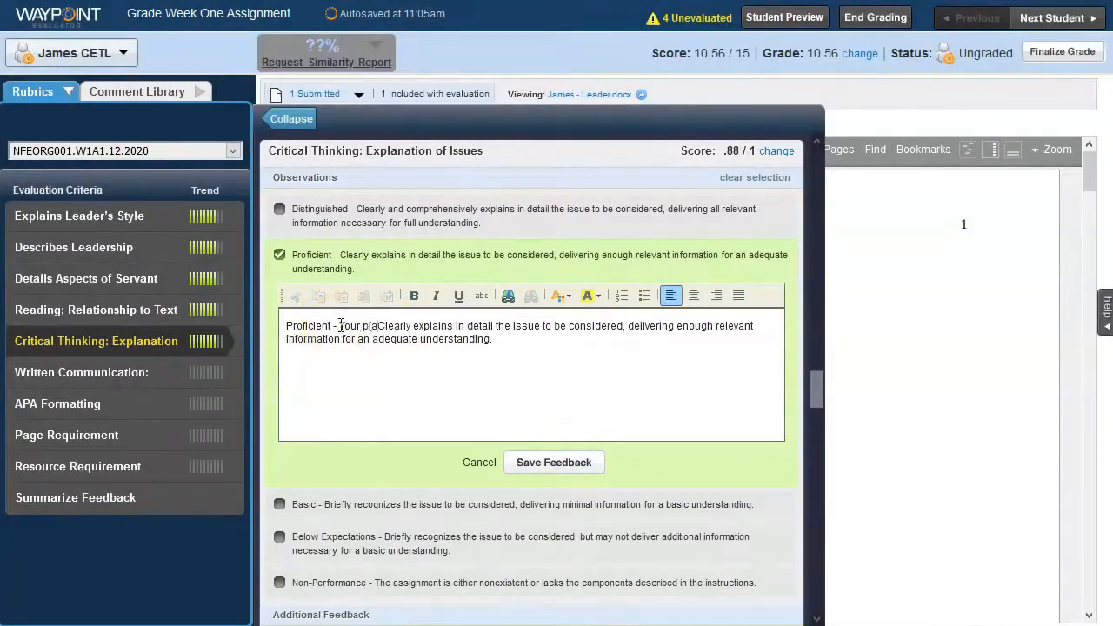
pyautogui.write('per')
pyautogui.press('Delete')
pyautogui.write('c')
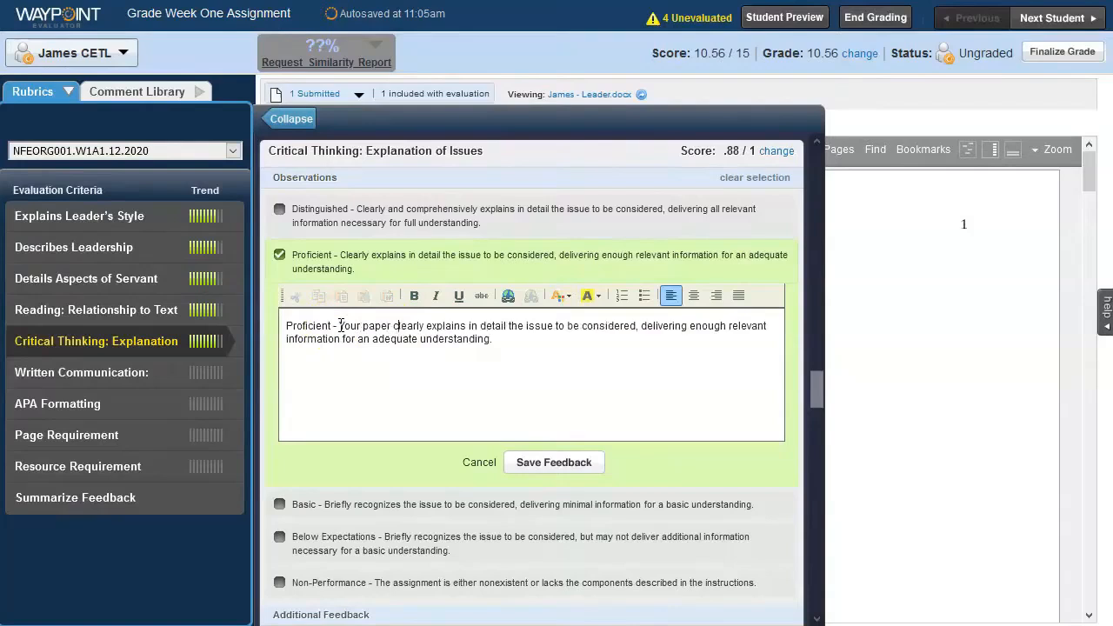
pyautogui.click(573, 466)
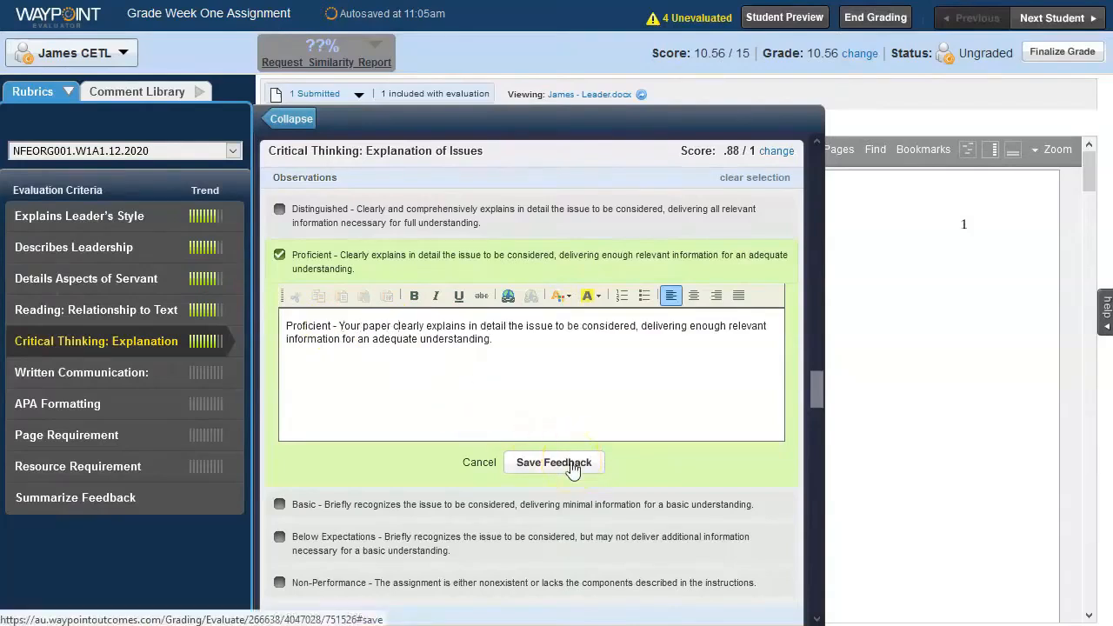
pyautogui.click(574, 466)
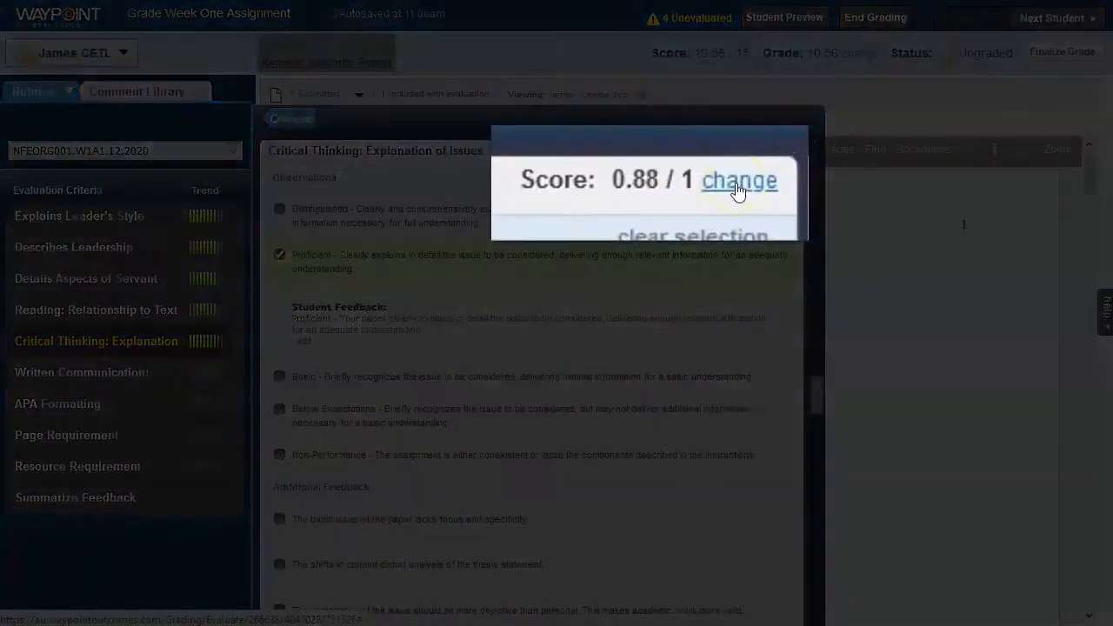
# - Change the Critical Thinking: Explanation of Issues score to 0.90 and save it
pyautogui.click(742, 186)
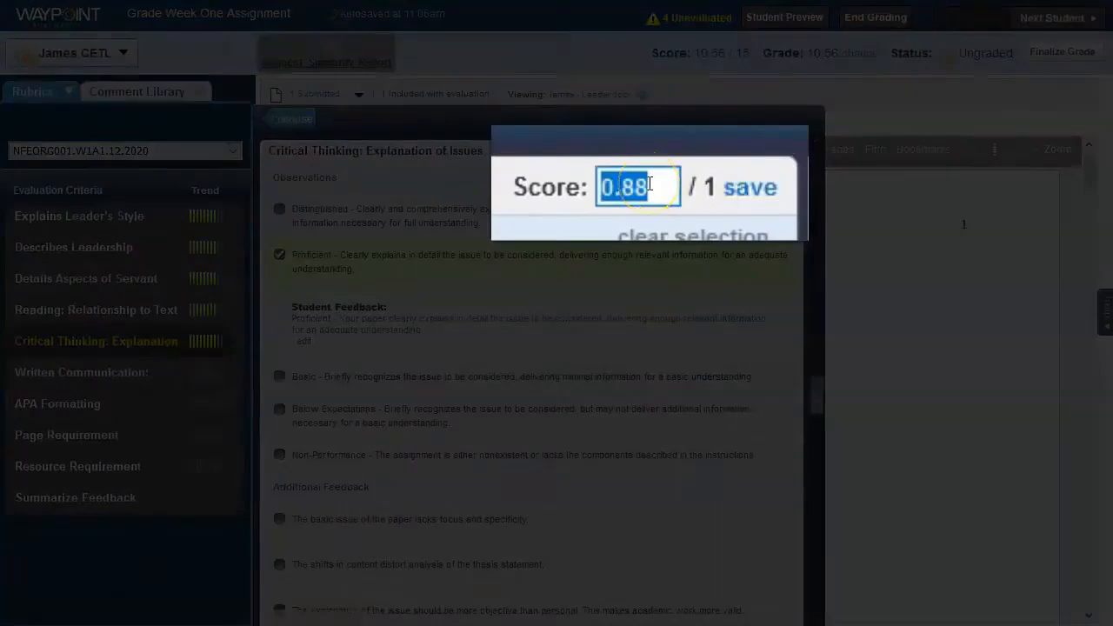
pyautogui.write('0.90')
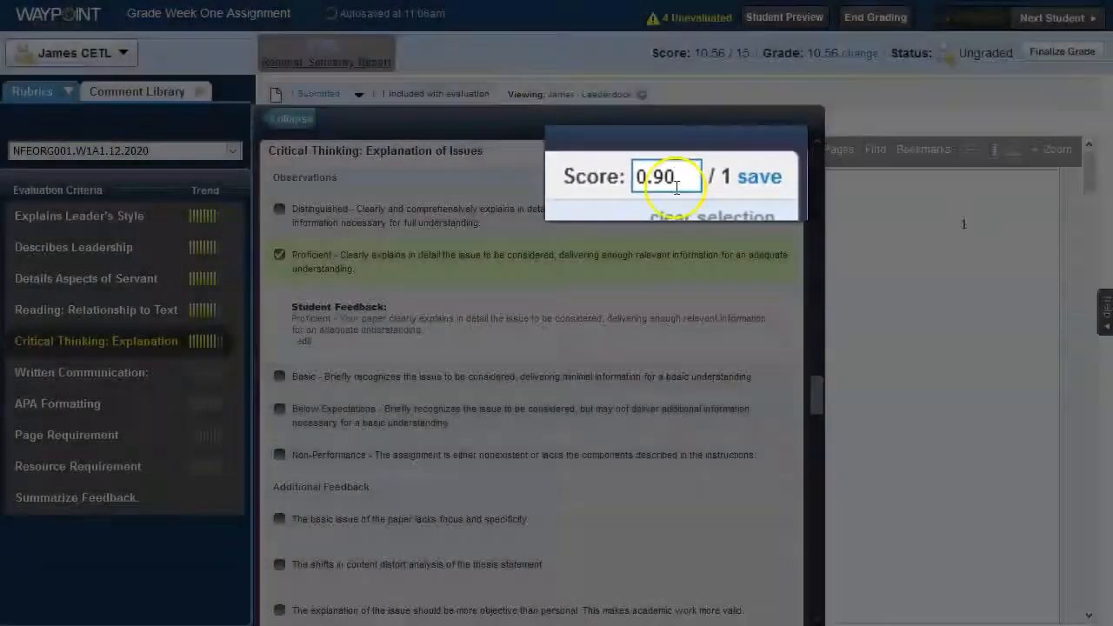
pyautogui.click(750, 187)
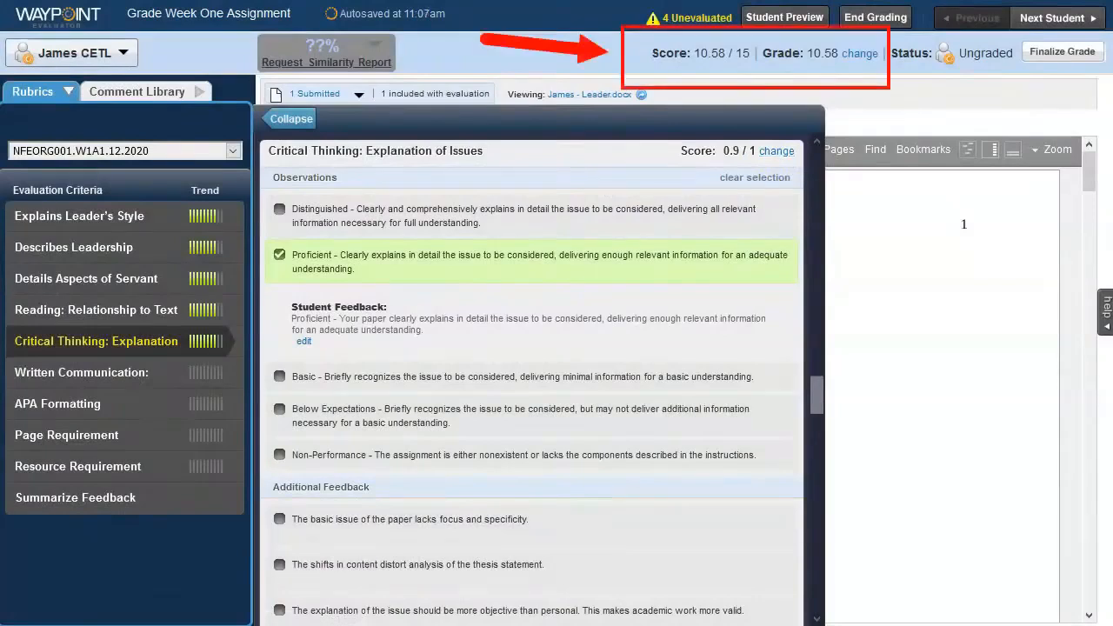
# - Rate the Written Communication: Control of Syntax and Mechanics criterion as Proficient
pyautogui.click(81, 372)
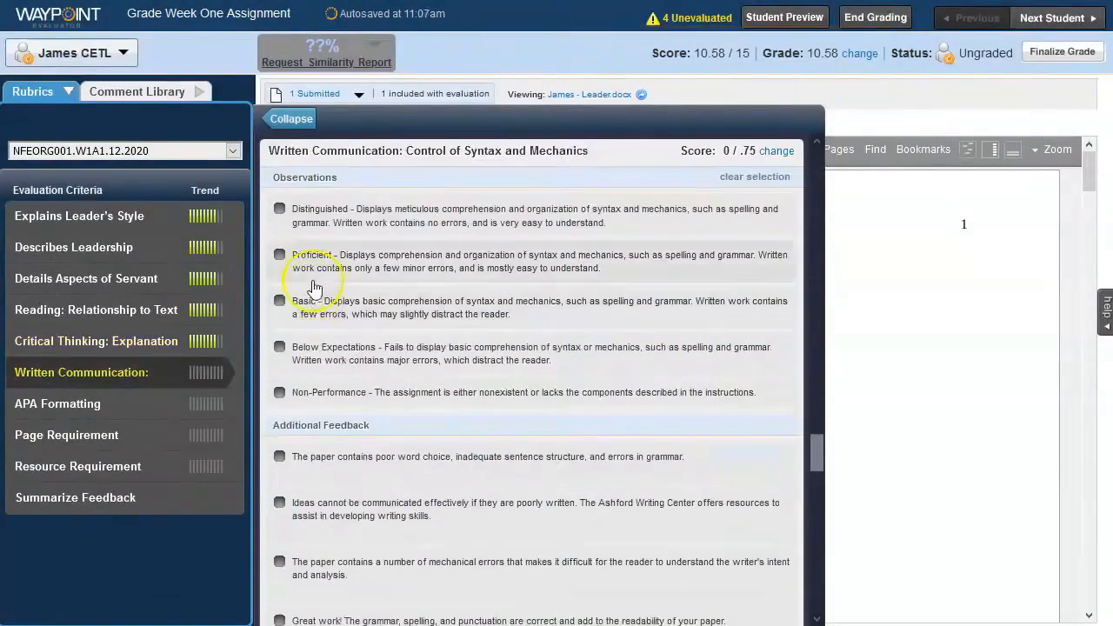
pyautogui.click(315, 271)
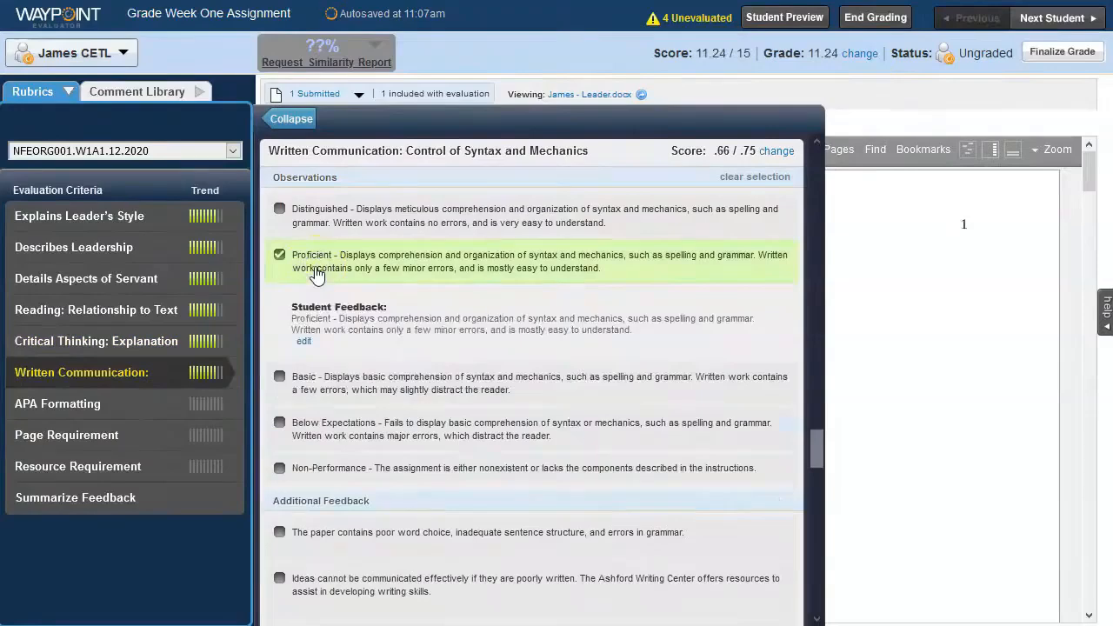
# - Add the comment "The basic issue of the paper lacks focus and specificity." to the Critical Thinking criterion's additional feedback
pyautogui.scroll(10, 315, 271)
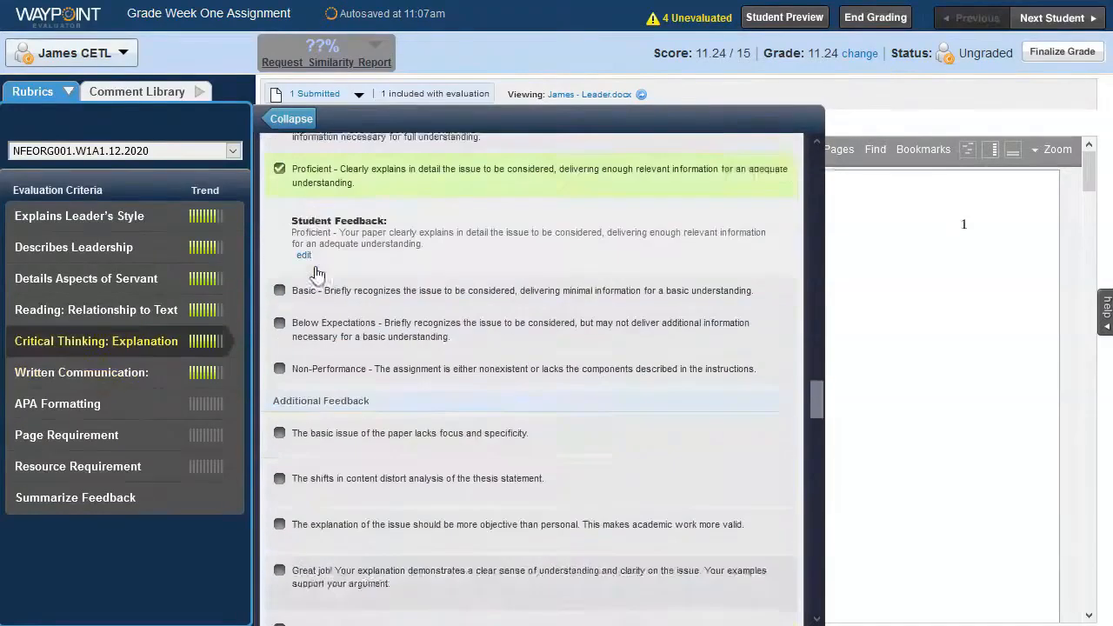
pyautogui.scroll(-3, 315, 271)
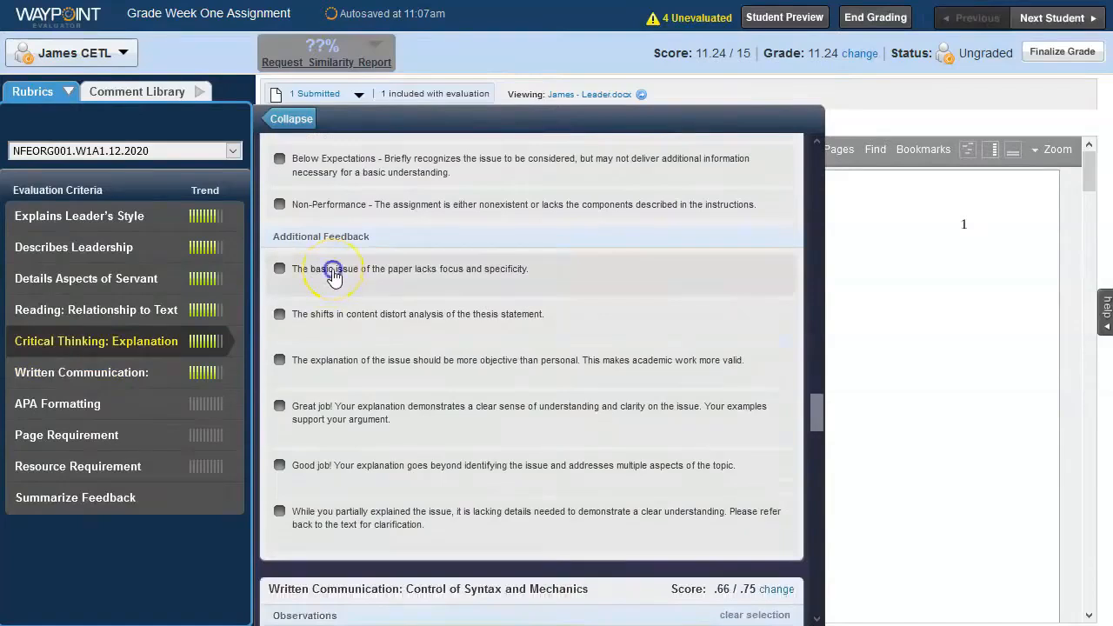
pyautogui.click(334, 274)
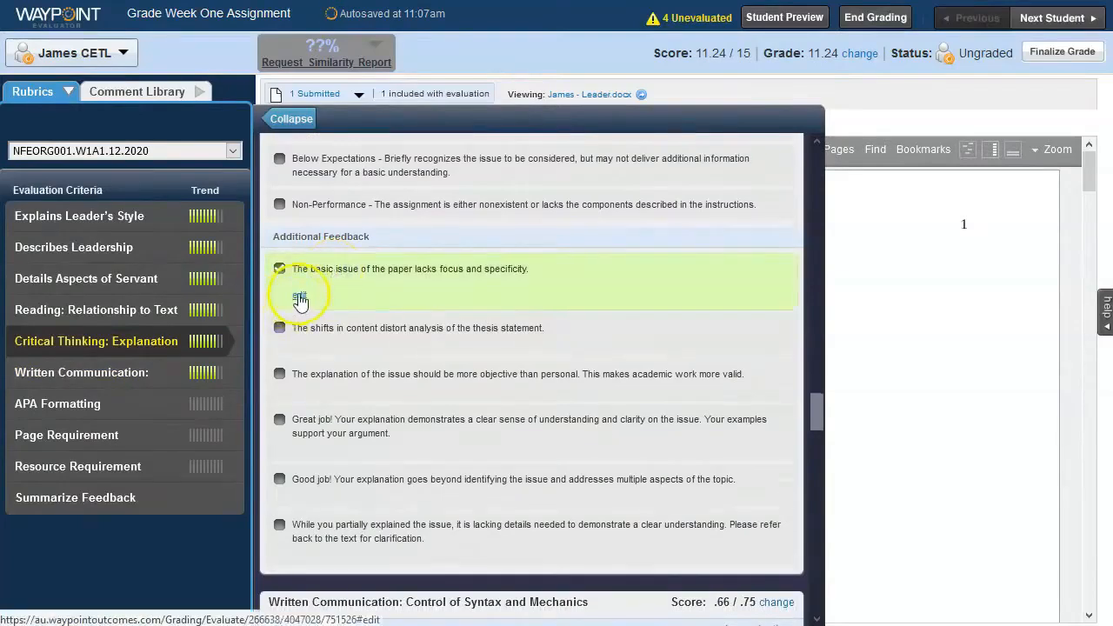
# - Rate the APA Formatting, Page Requirement and Resource Requirement criteria as Proficient
pyautogui.click(144, 404)
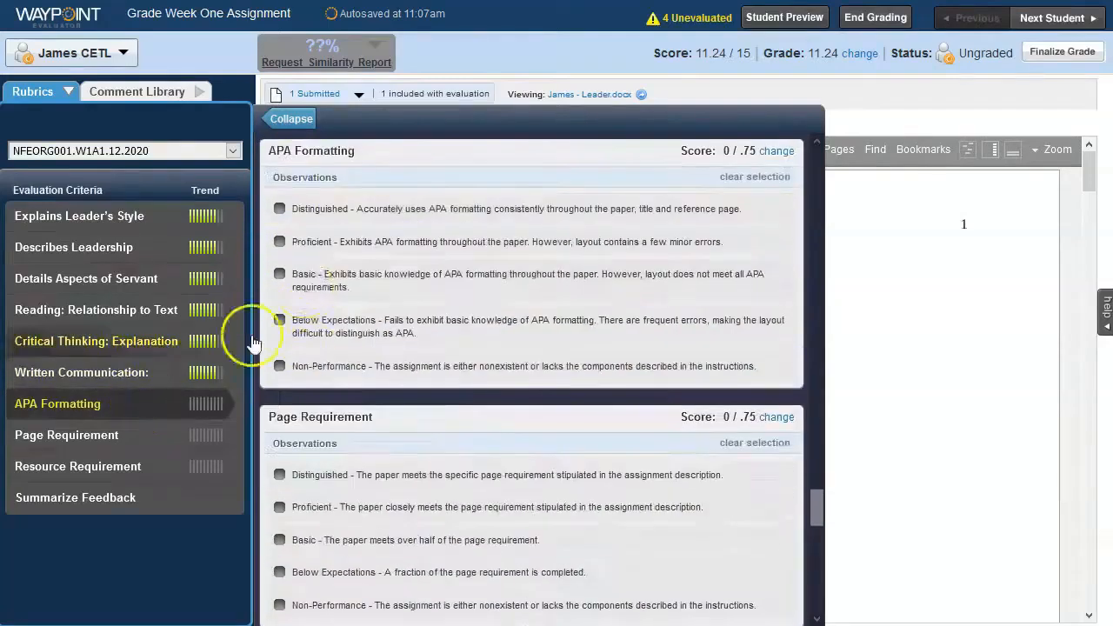
pyautogui.click(296, 240)
pyautogui.click(143, 437)
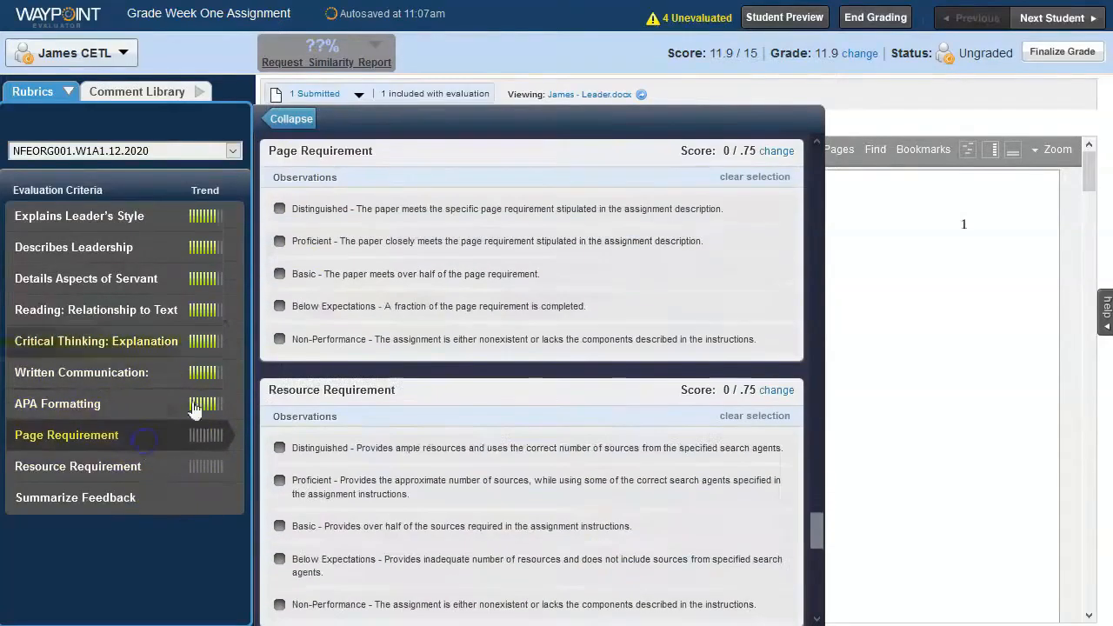
pyautogui.click(295, 241)
pyautogui.click(123, 470)
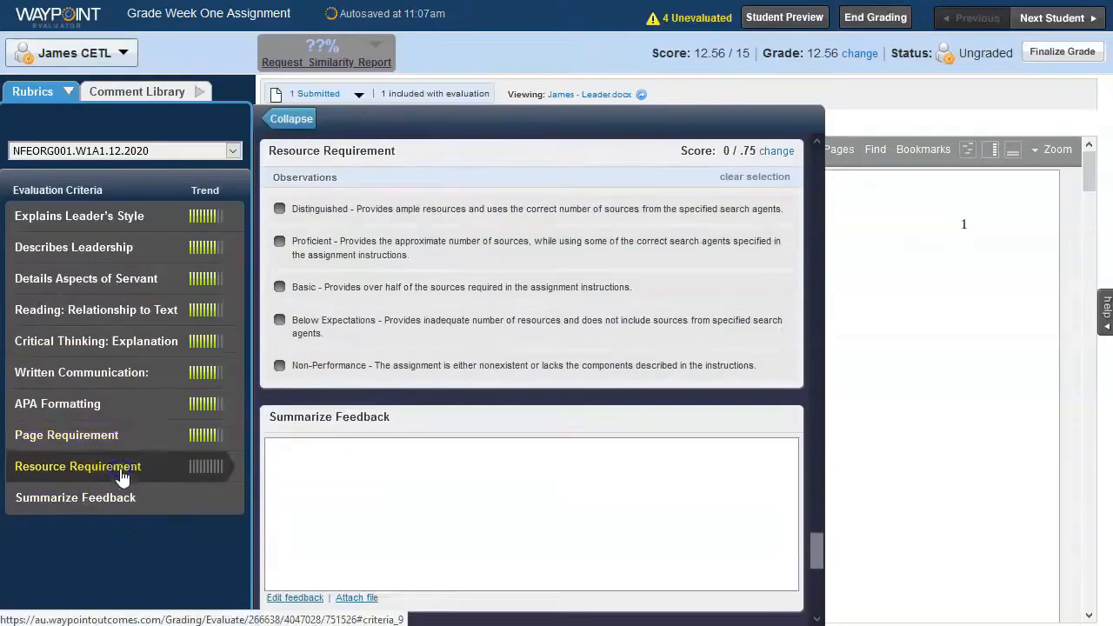
pyautogui.click(287, 243)
# - Add "Enter feedback here." as the Summarize Feedback text and save it
pyautogui.click(157, 508)
pyautogui.click(294, 551)
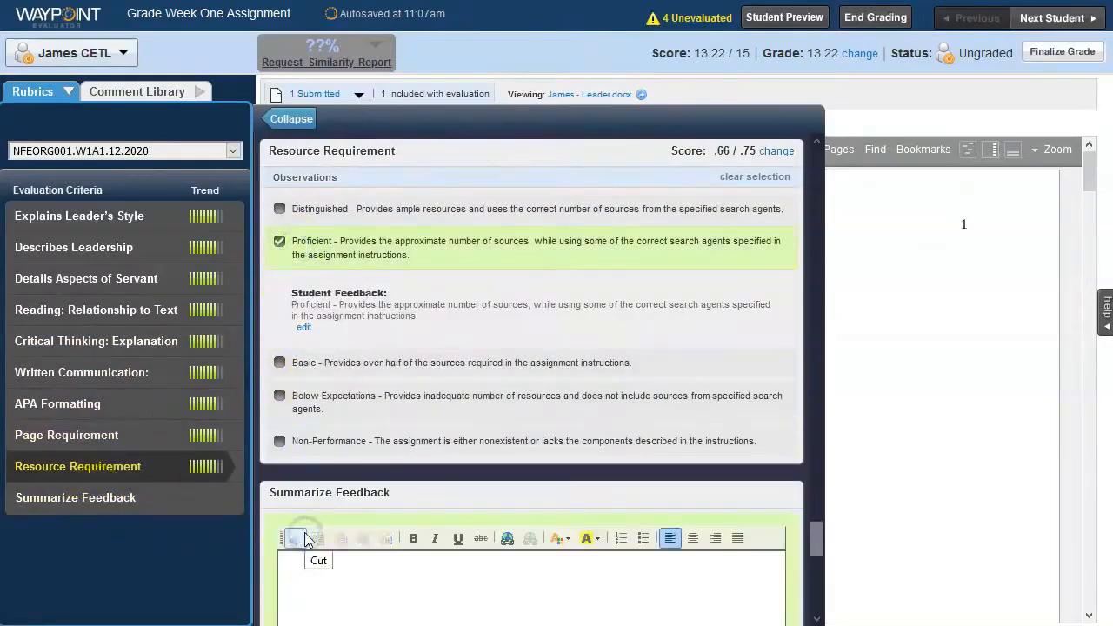
pyautogui.moveTo(816, 538); pyautogui.dragTo(818, 564)
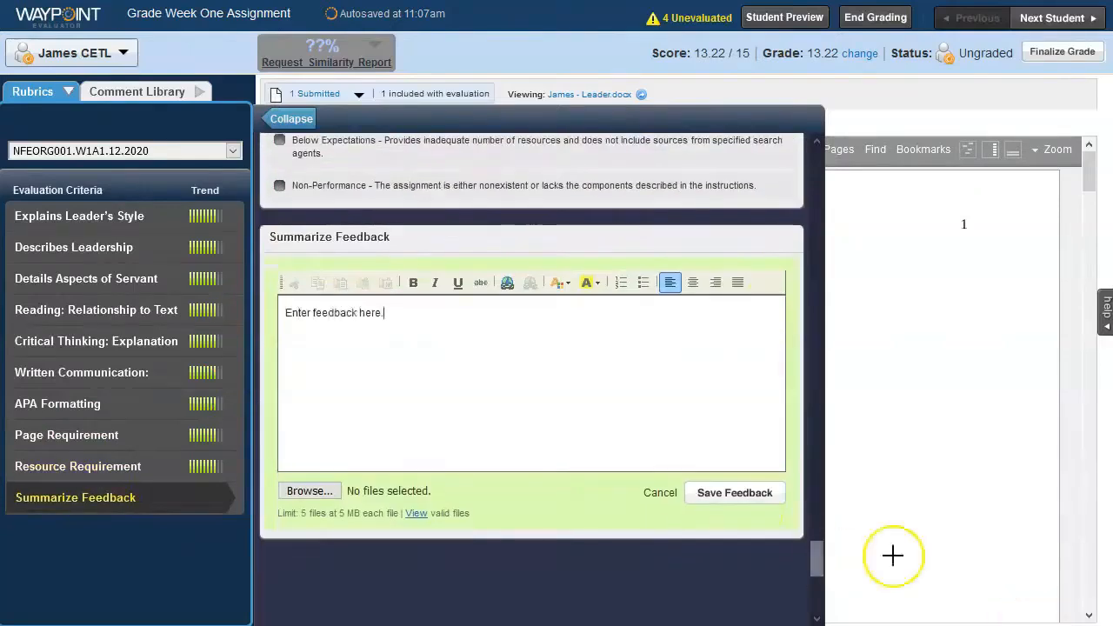
pyautogui.click(735, 492)
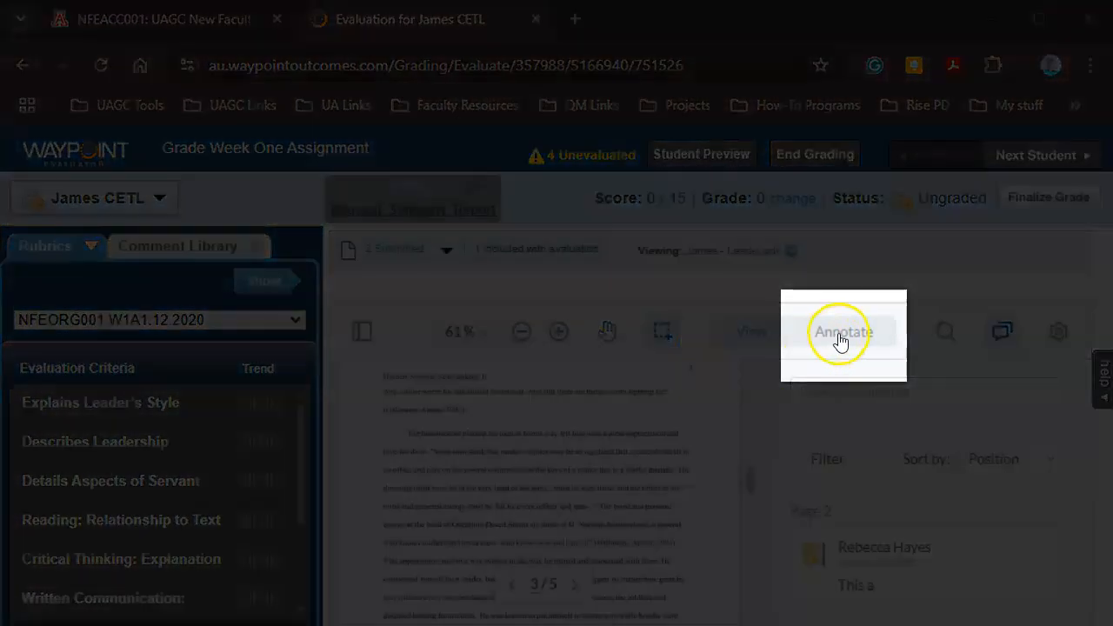
# - Highlight the start of the paragraph "The heaviness of placing his men" and fill its comment with the matching library comment on informal language
pyautogui.click(839, 337)
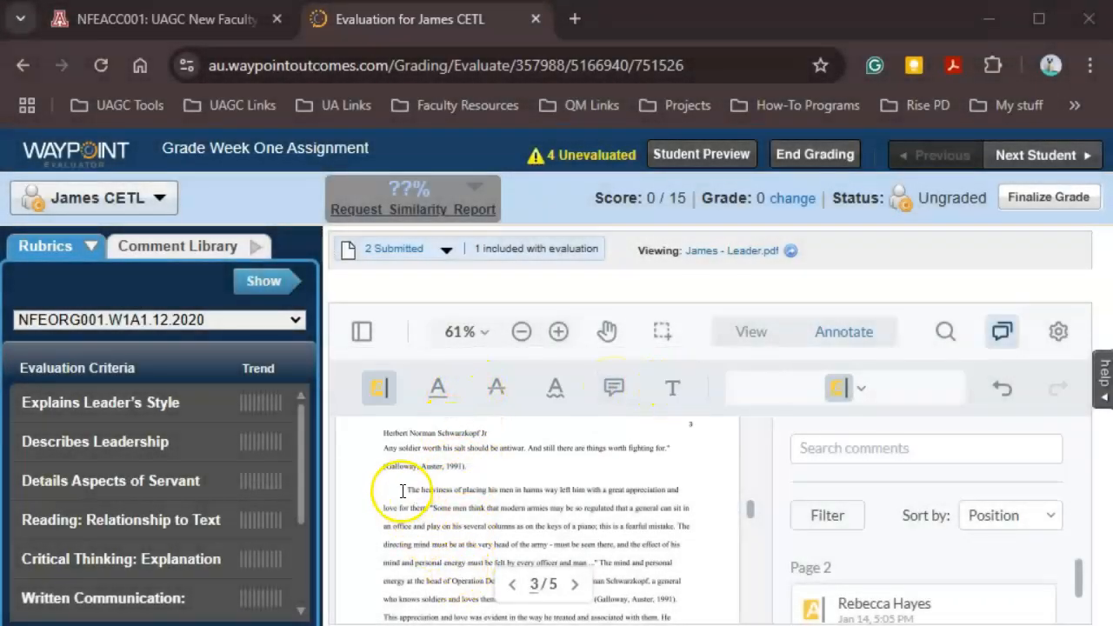
pyautogui.moveTo(403, 492); pyautogui.dragTo(614, 490)
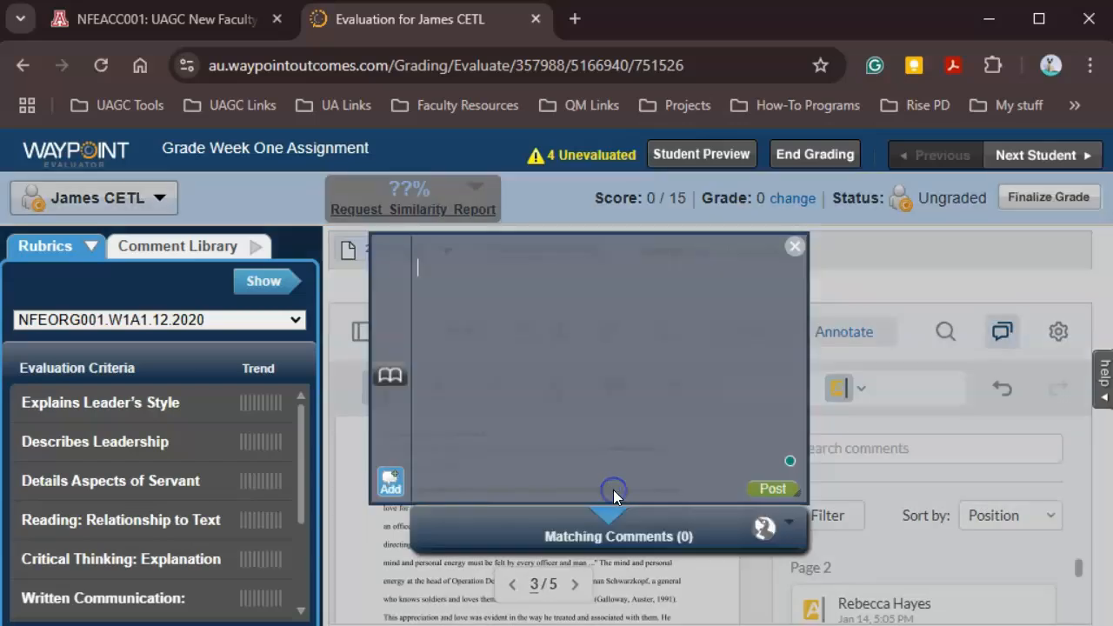
pyautogui.click(479, 279)
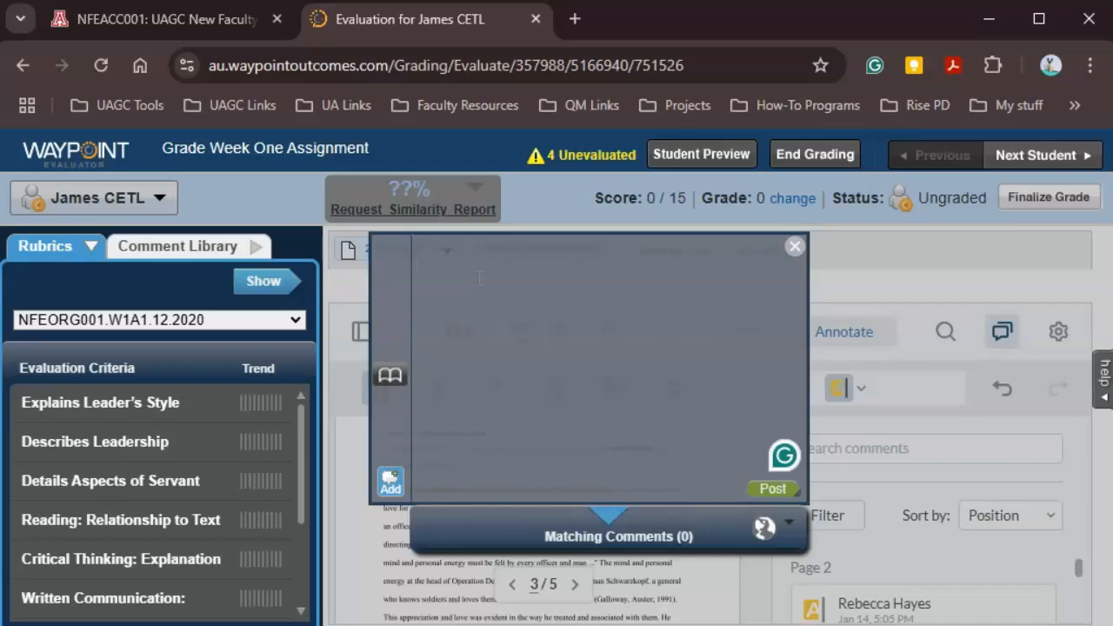
pyautogui.write('What is the')
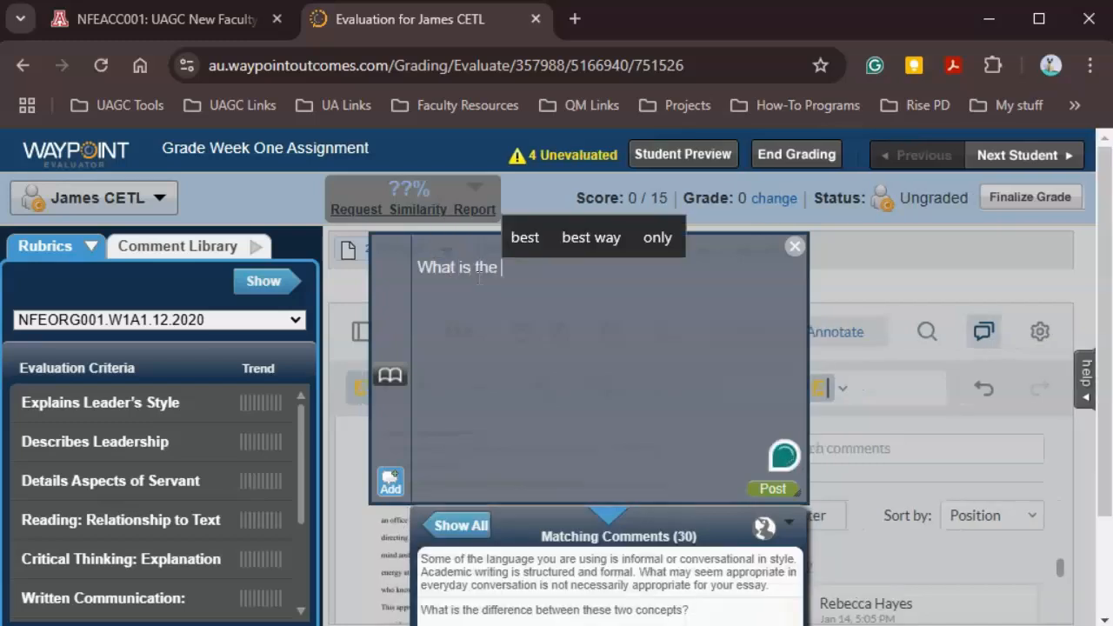
pyautogui.click(592, 578)
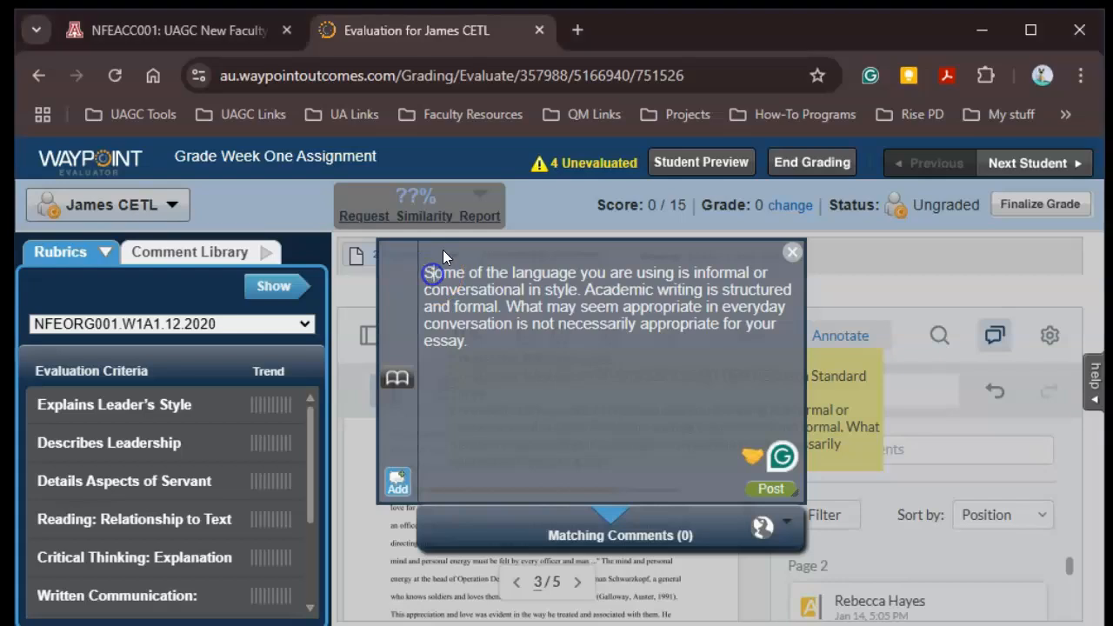
# - Personalize the comment by opening with the student's first name and ending with "How could you make your paper more academic?"
pyautogui.press('Delete')
pyautogui.write('James, s')
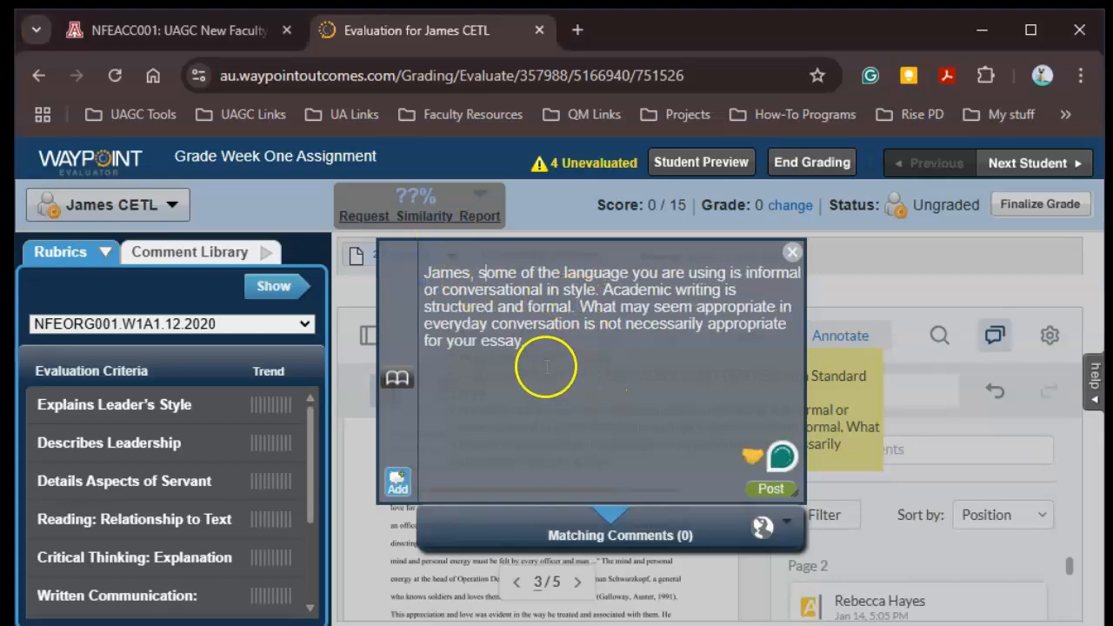
pyautogui.click(543, 346)
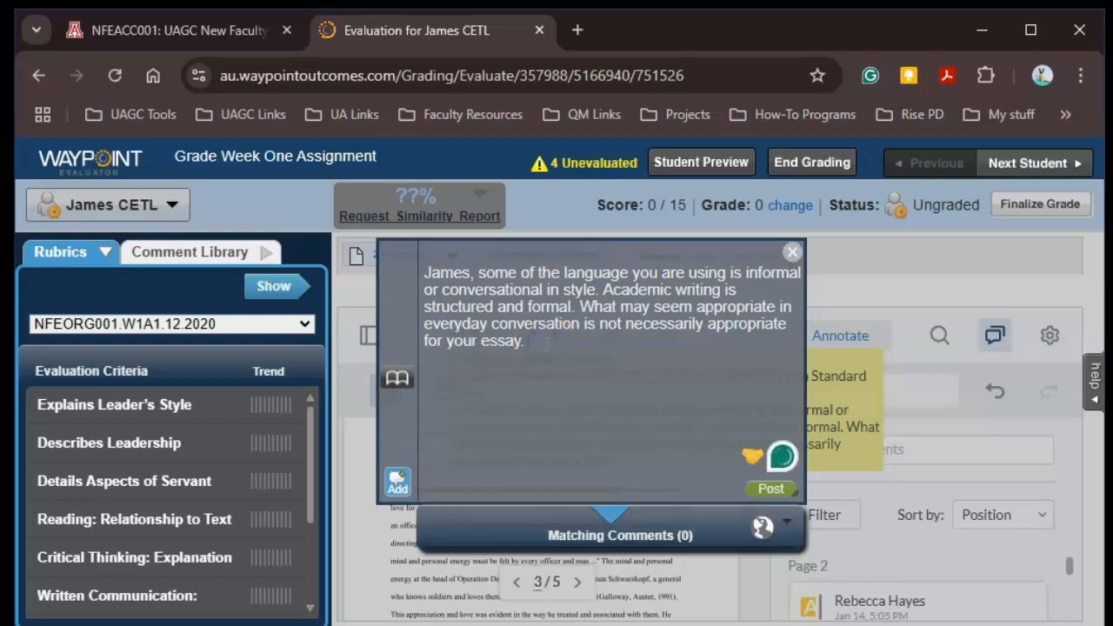
pyautogui.write('How could you m')
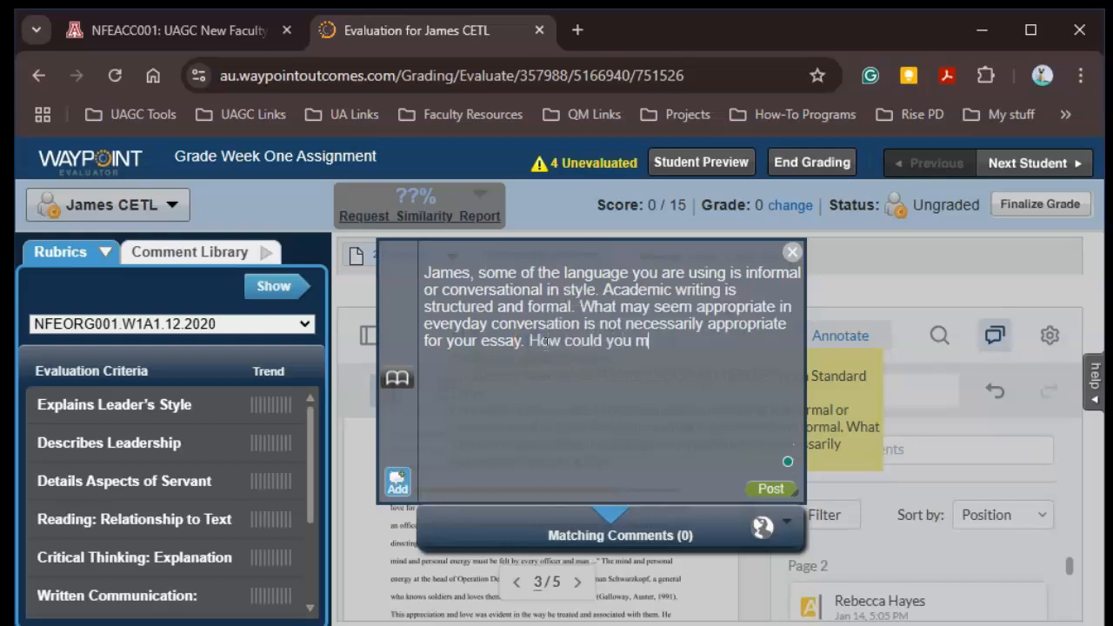
pyautogui.write('ake your paper more academic?')
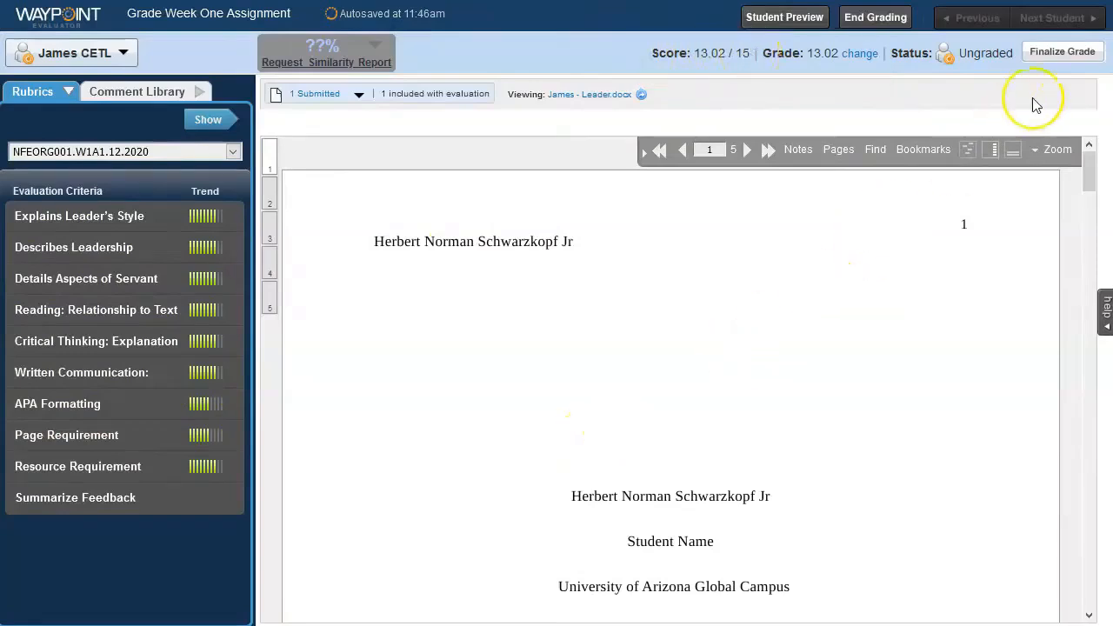
# - Finalize the student's grade, reopening it with Re-grade once and finalizing it again
pyautogui.click(1062, 52)
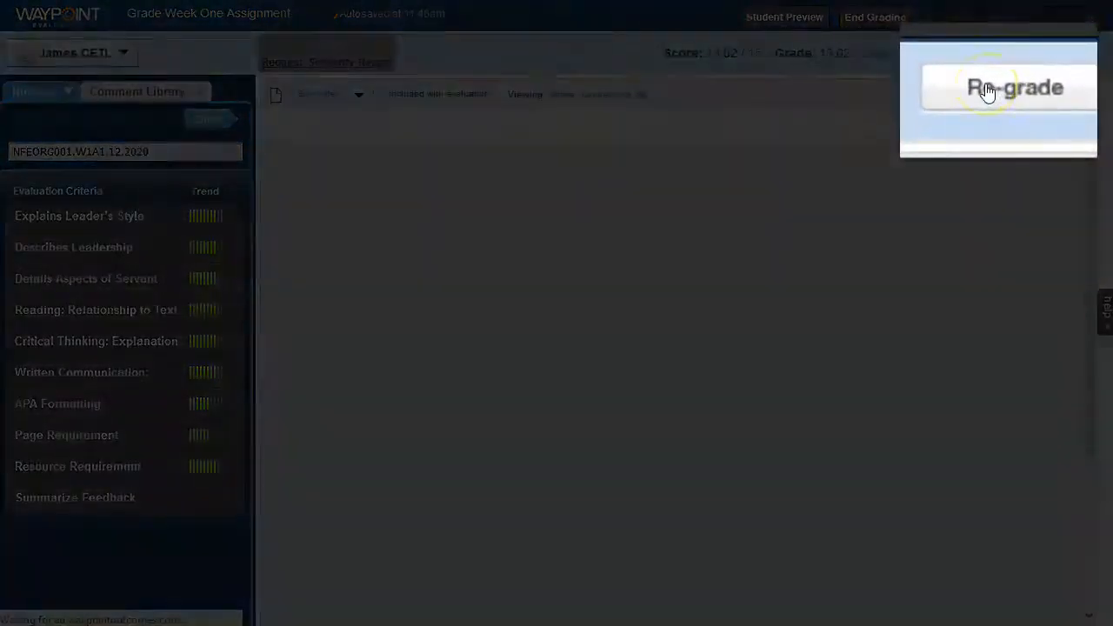
pyautogui.click(1053, 54)
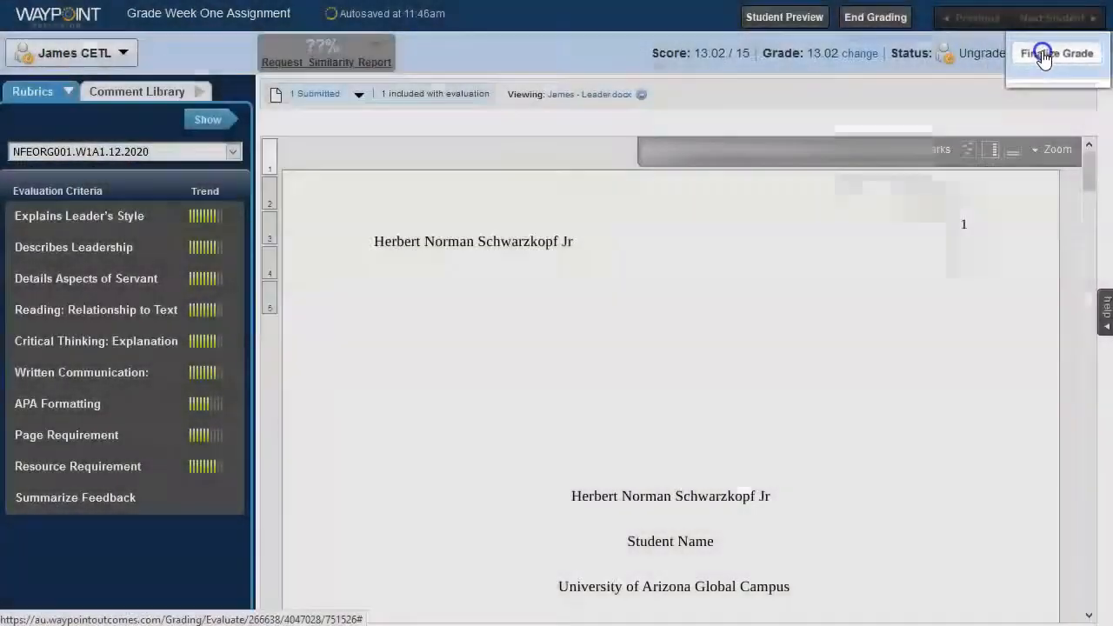
pyautogui.click(1050, 50)
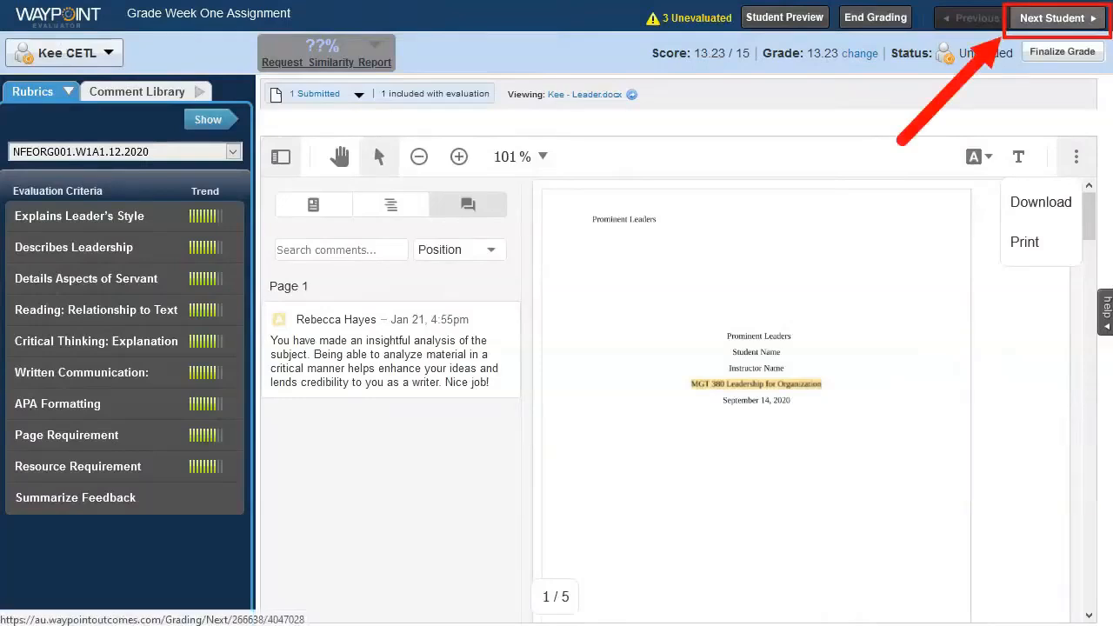
# - Advance through the remaining students' submissions to the last one and end the grading session
pyautogui.click(1043, 21)
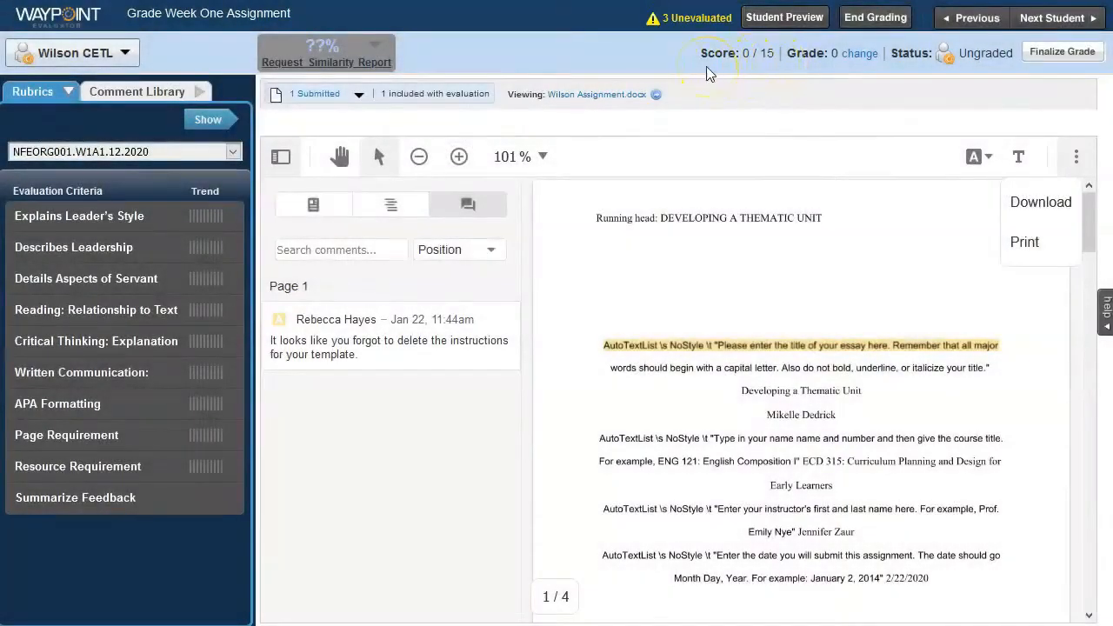
pyautogui.click(1065, 19)
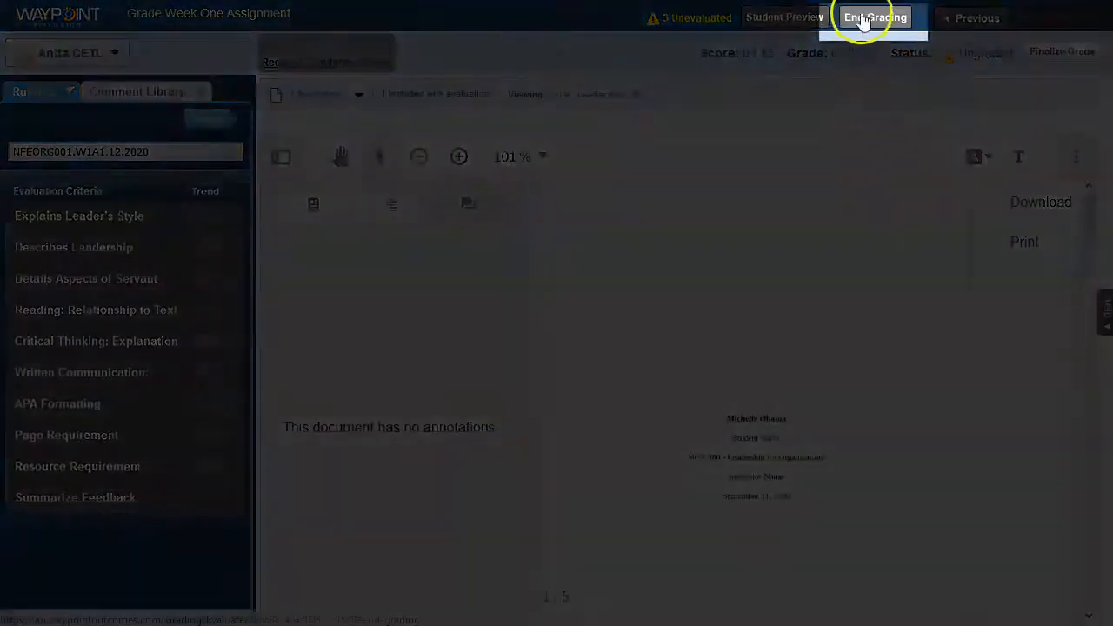
pyautogui.click(864, 19)
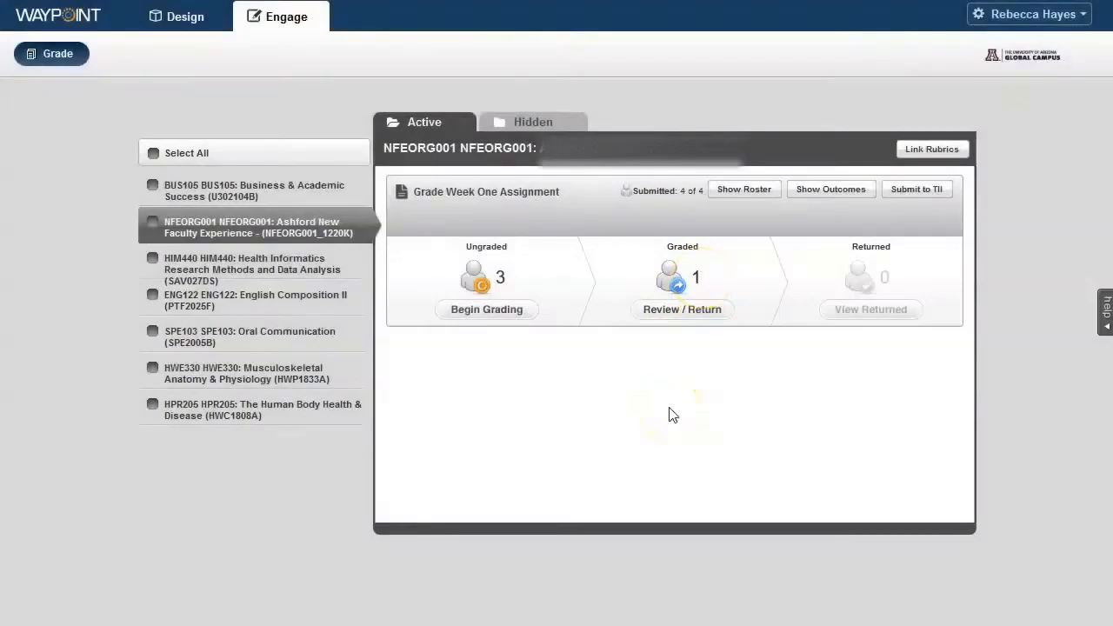
# - Return all graded feedback for the Grade Week One Assignment without e-mailing it and finish the review
pyautogui.click(687, 317)
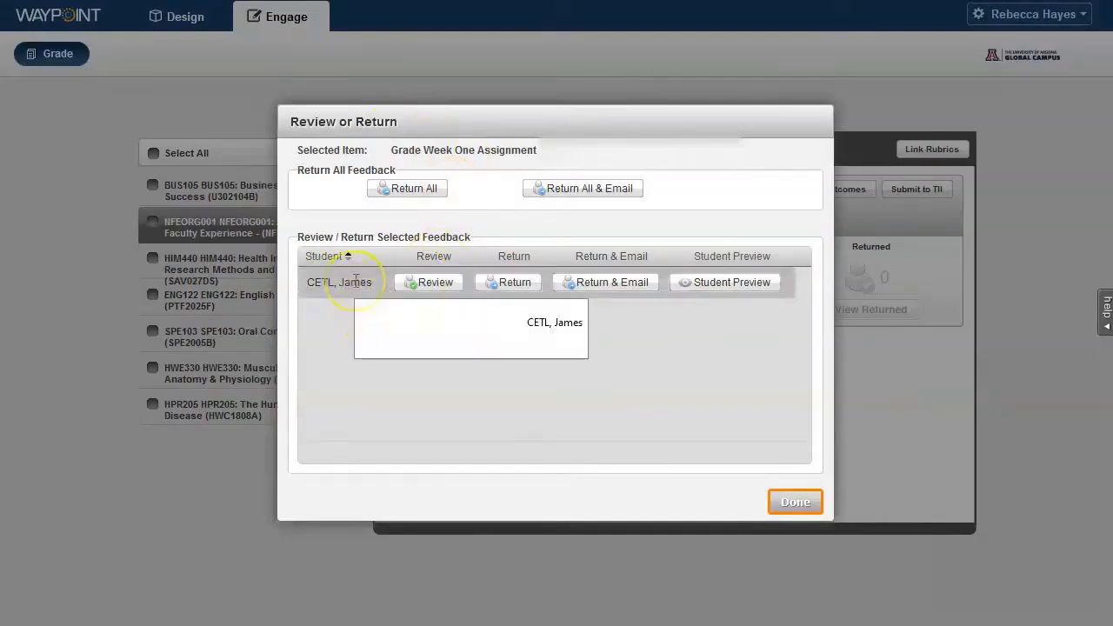
pyautogui.click(417, 191)
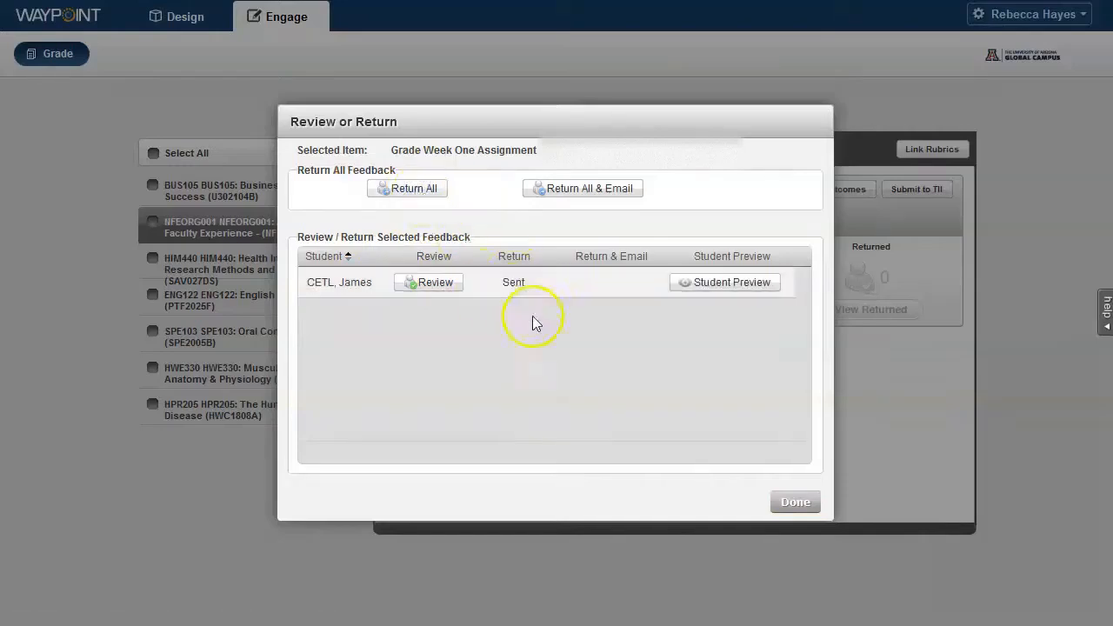
pyautogui.click(796, 503)
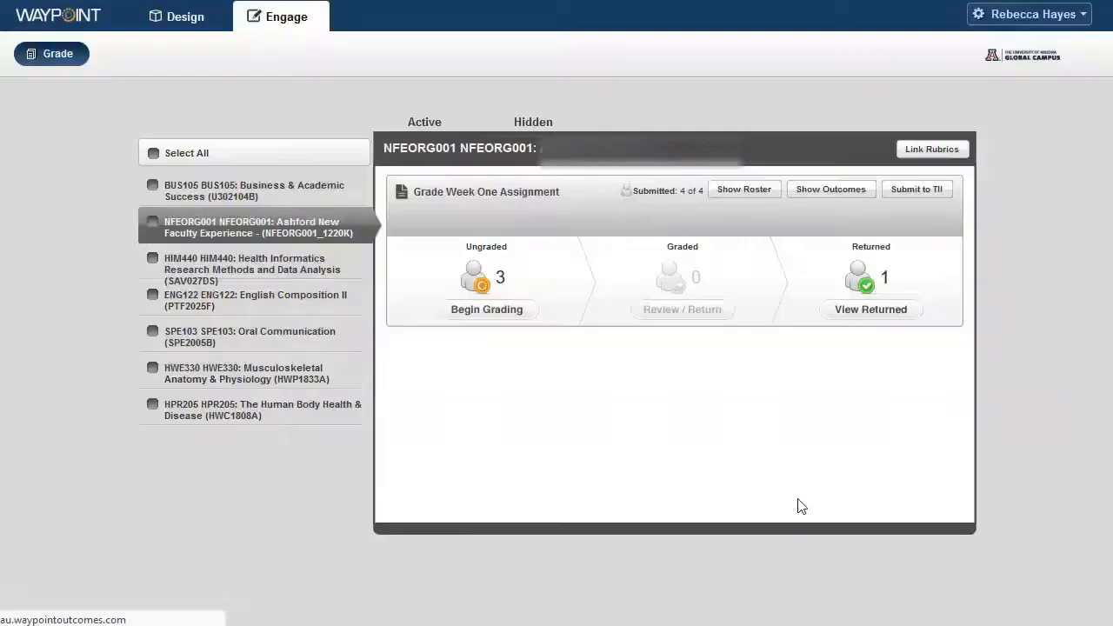